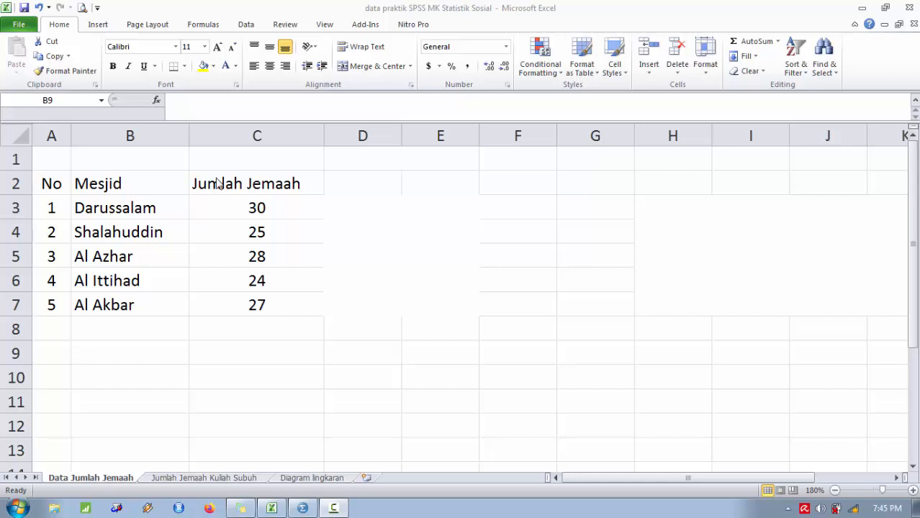
Step: Copy the mosque names and attendance figures in B3:C7 and paste them into the empty SPSS dataset from the first cell
click(105, 209)
drag(105, 209, 234, 297)
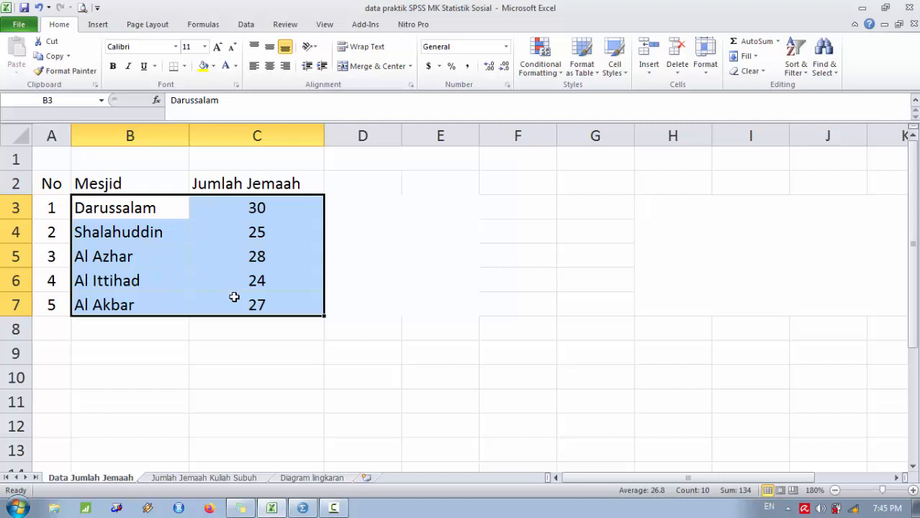
click(53, 58)
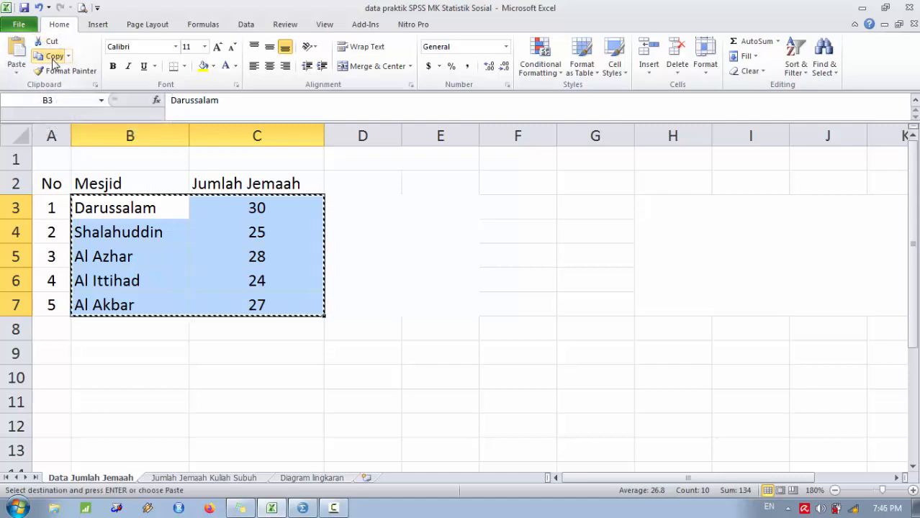
click(302, 508)
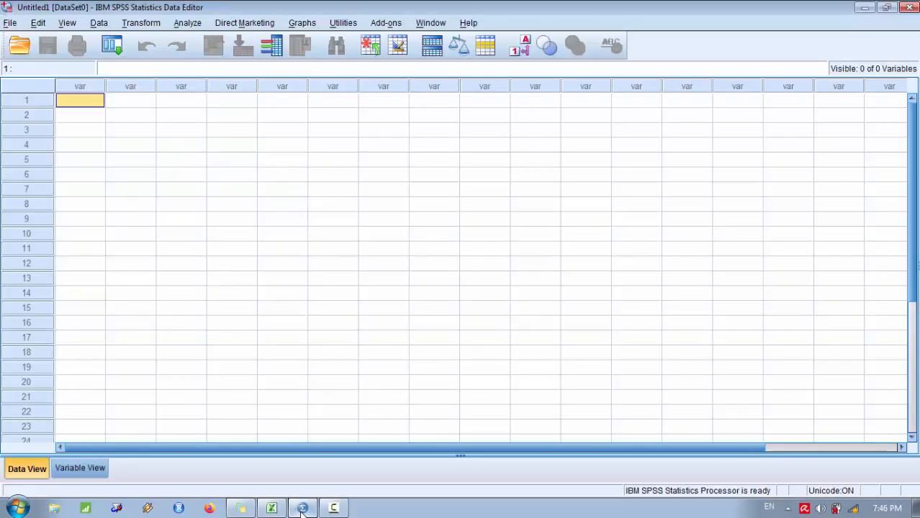
right_click(73, 105)
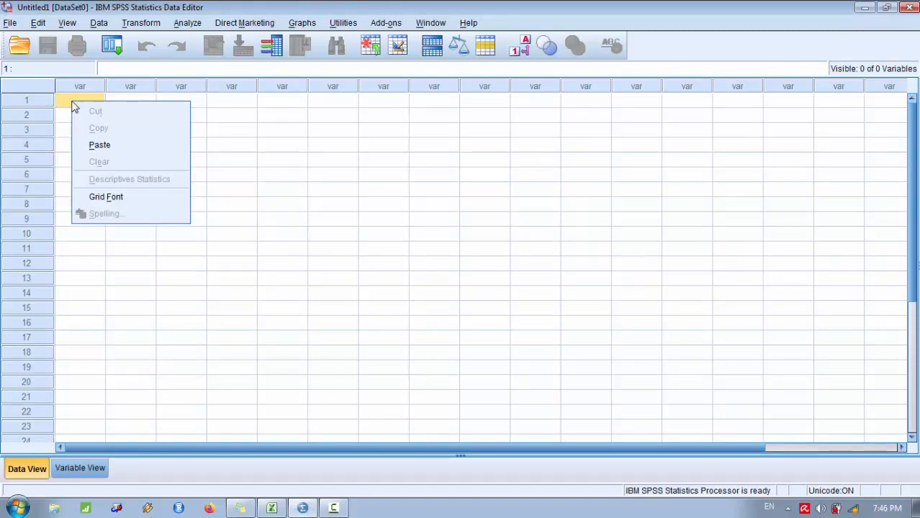
click(100, 145)
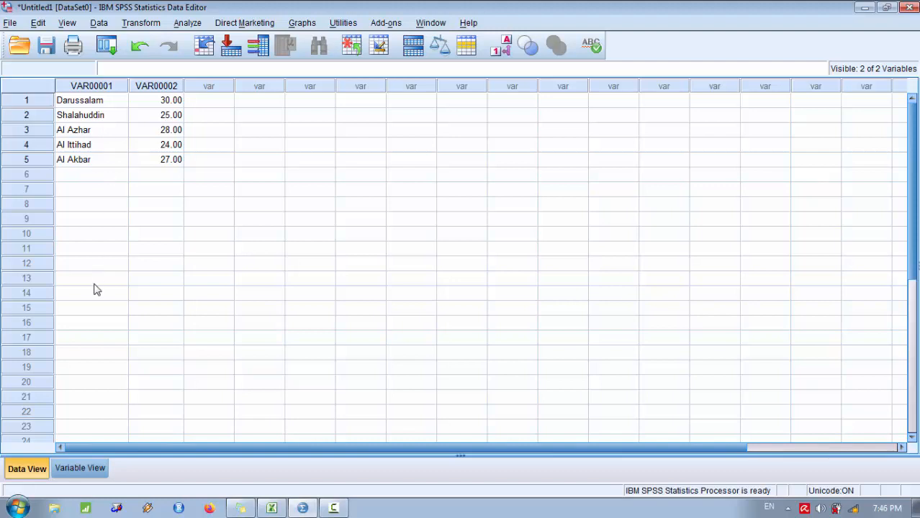
Step: Rename the first variable as Mesjid in the variable definitions, matching the Excel column heading
click(74, 471)
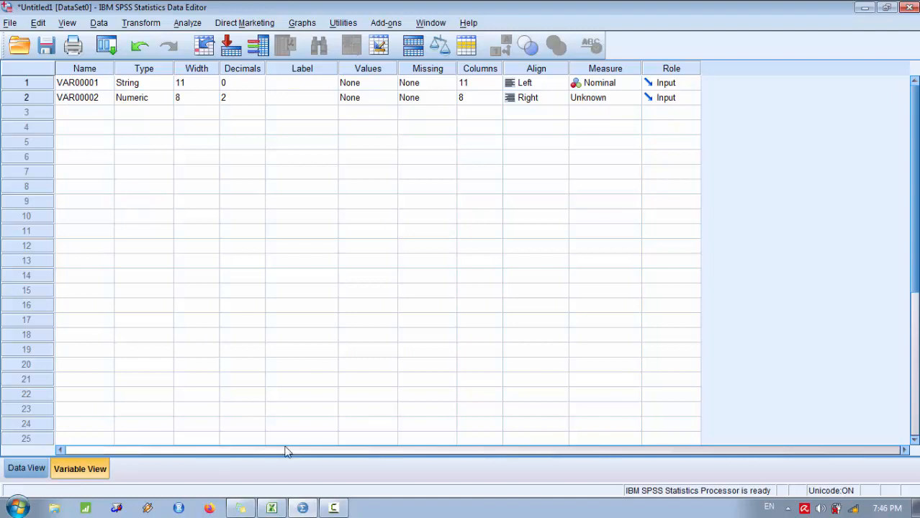
click(271, 508)
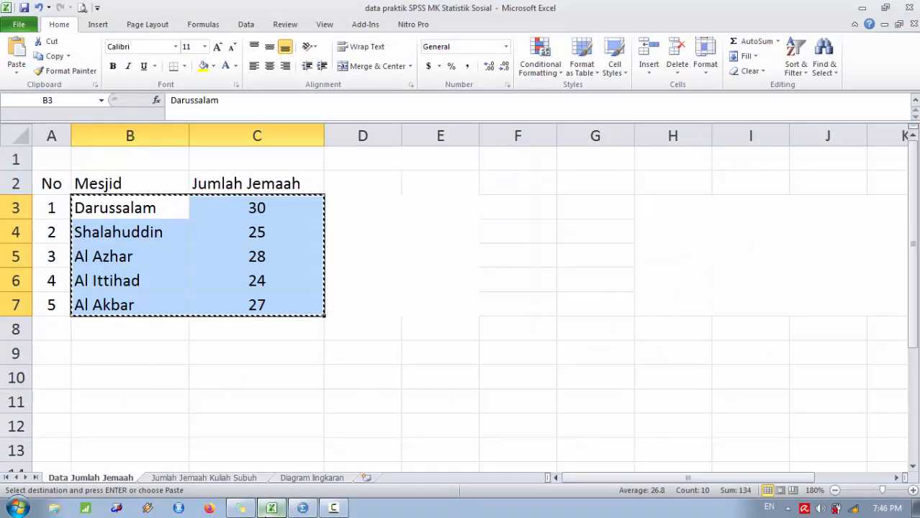
click(267, 514)
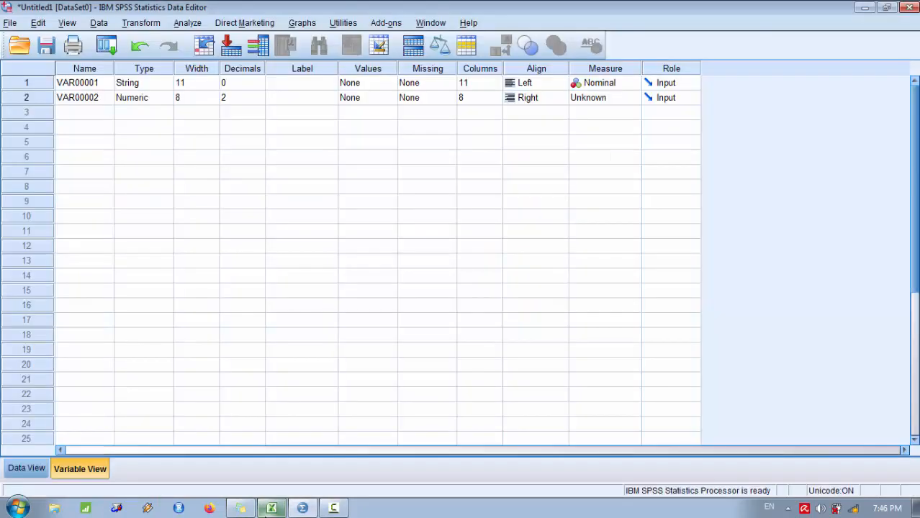
click(93, 87)
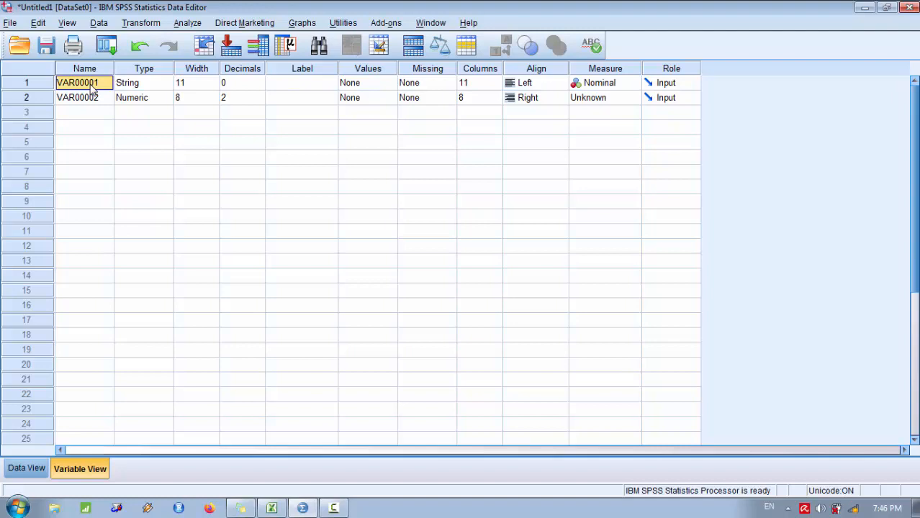
text(M)
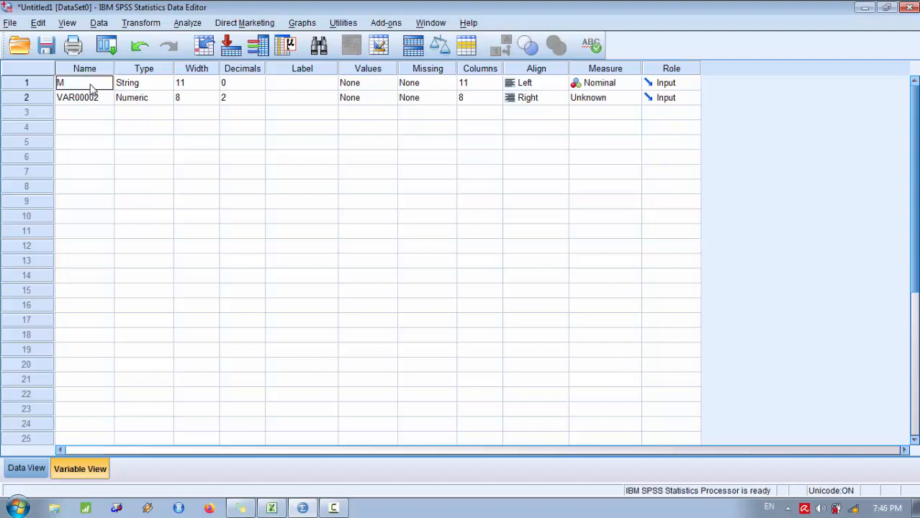
text(esjid)
click(85, 132)
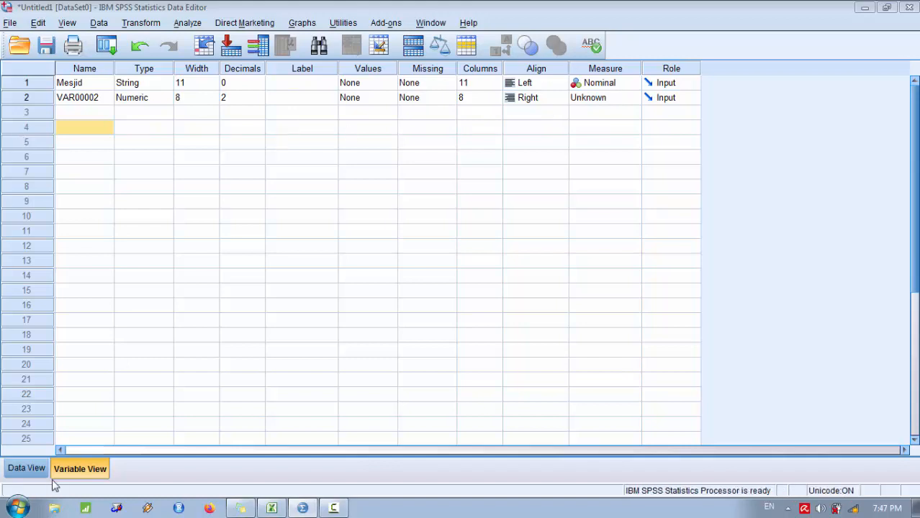
Step: Rename the second variable as Jumlah_jemaah after the Excel heading and widen the Name column to fit it
click(271, 509)
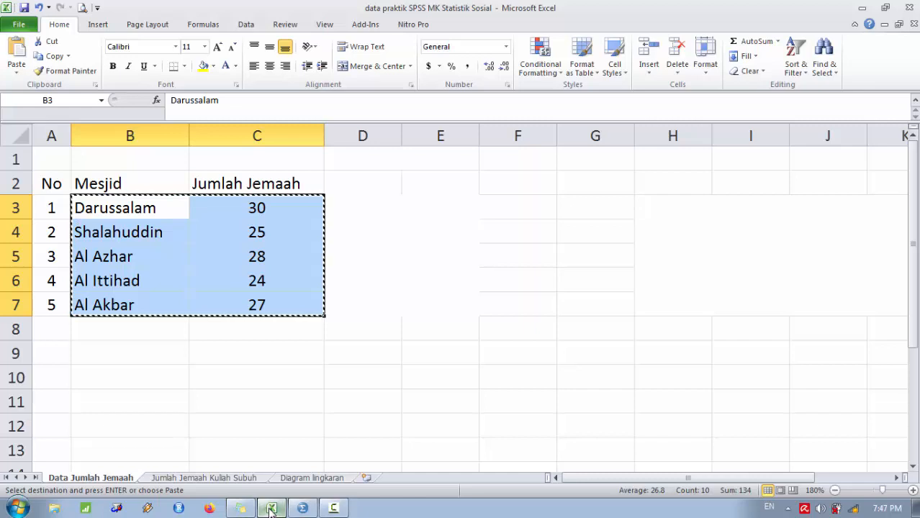
click(270, 513)
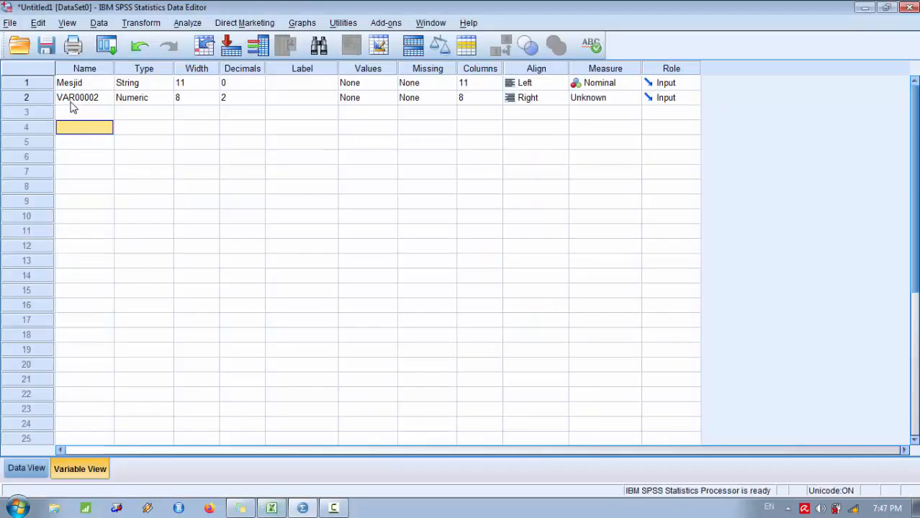
click(71, 103)
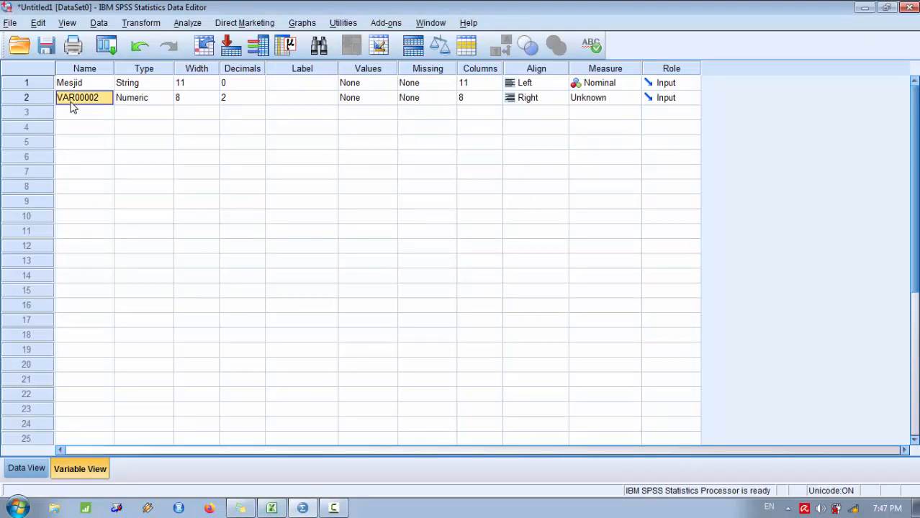
text(Jumlah_)
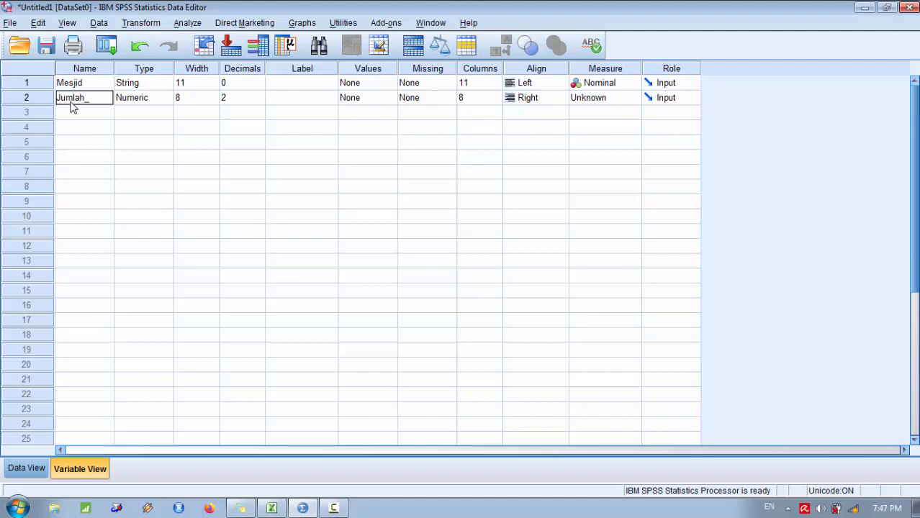
text(jemaah)
click(99, 129)
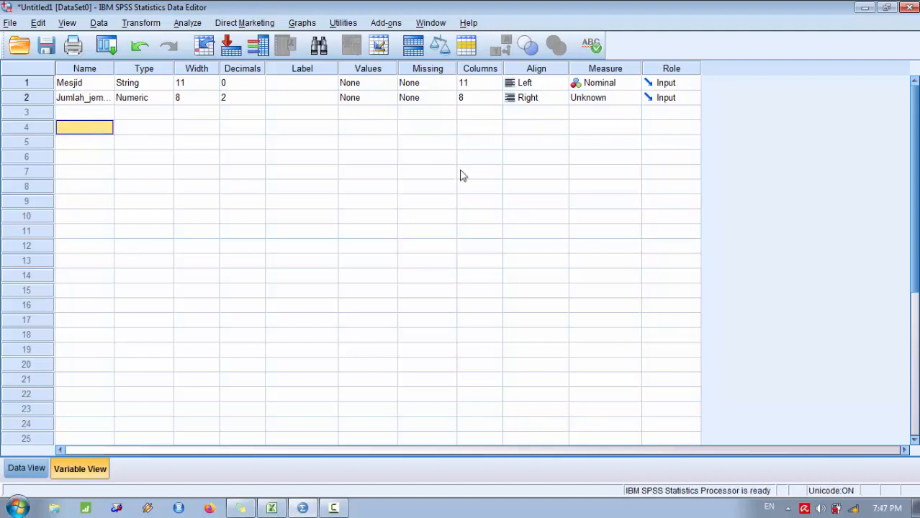
drag(114, 70, 129, 70)
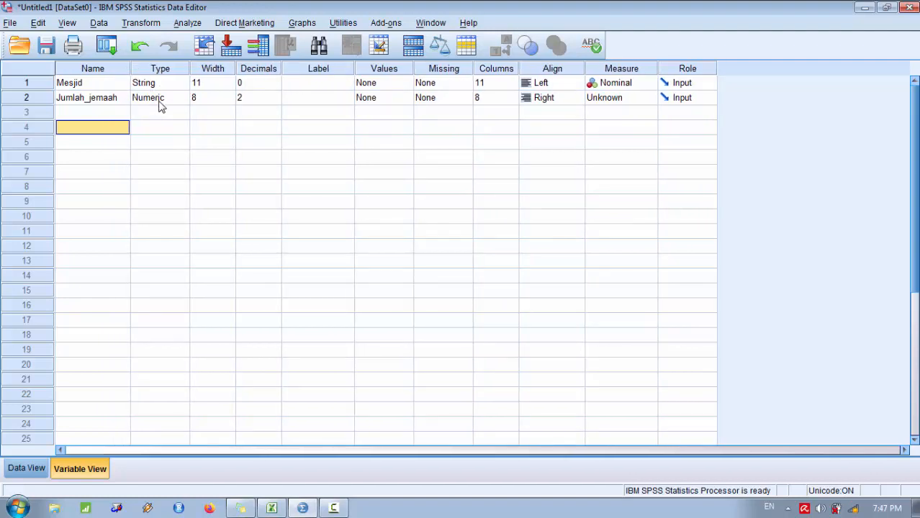
Step: Set the decimals of the Jumlah_jemaah variable to 0, in line with the whole numbers in the Excel sheet
click(274, 509)
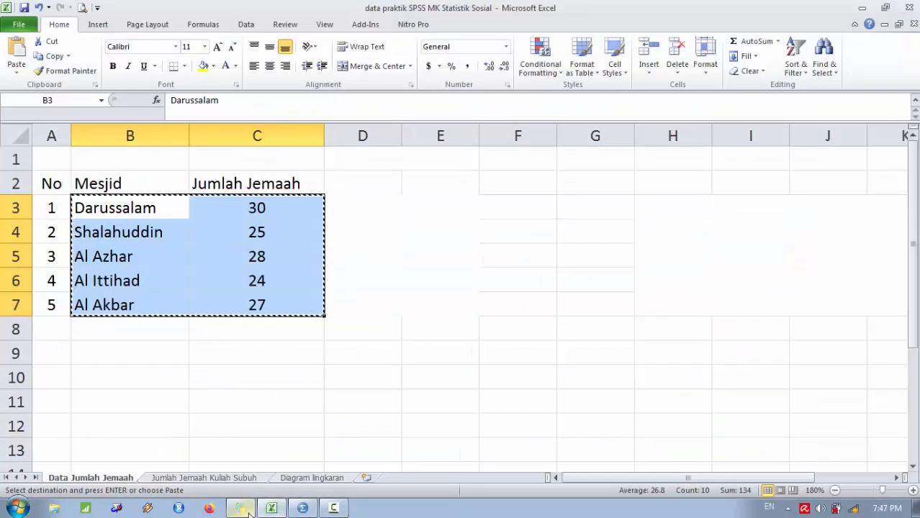
click(245, 509)
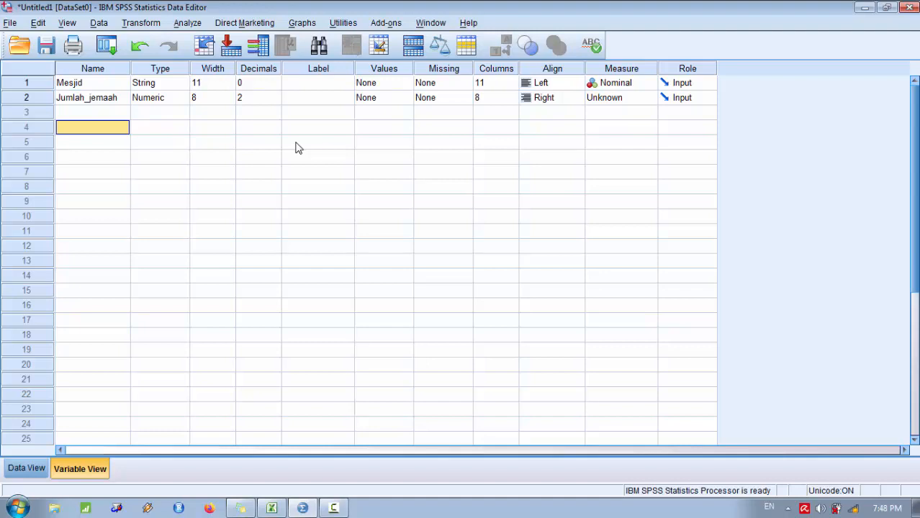
click(243, 105)
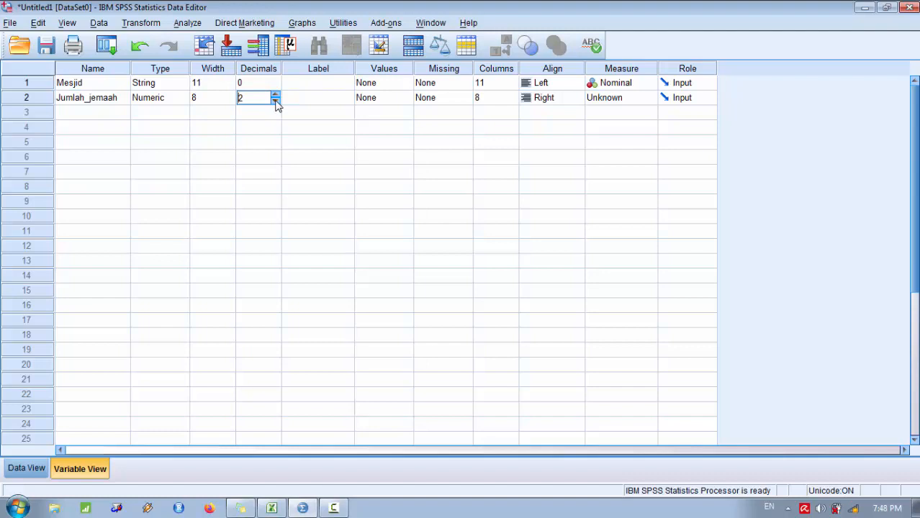
click(274, 100)
click(275, 100)
click(272, 134)
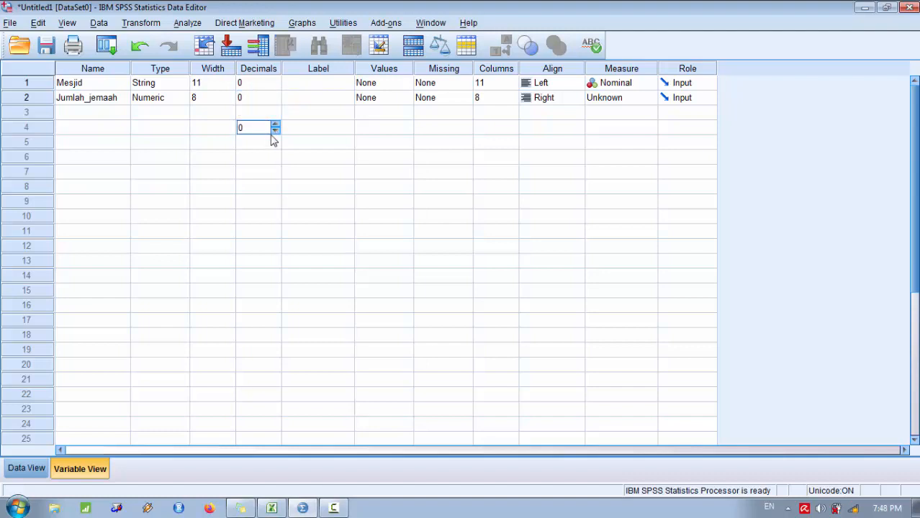
Step: Set the measurement level of Jumlah_jemaah to Scale and widen its column in the data grid to fit its name
click(648, 97)
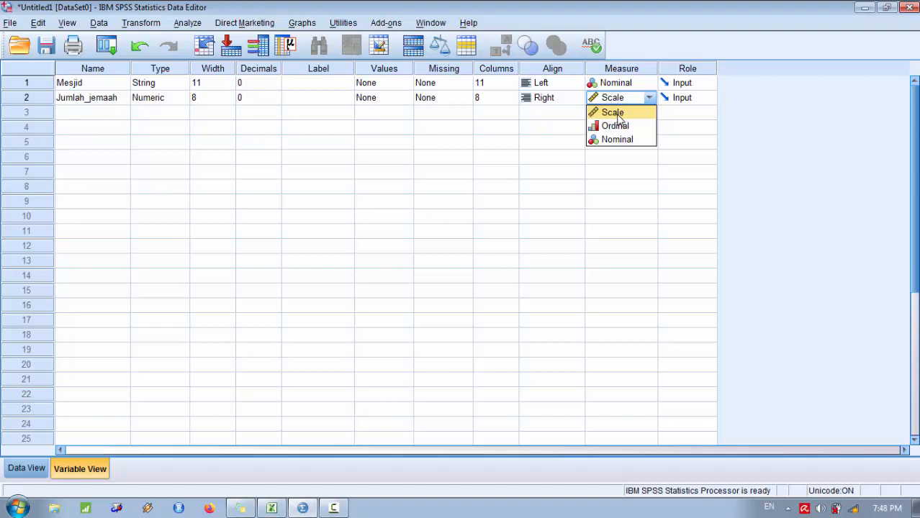
click(617, 115)
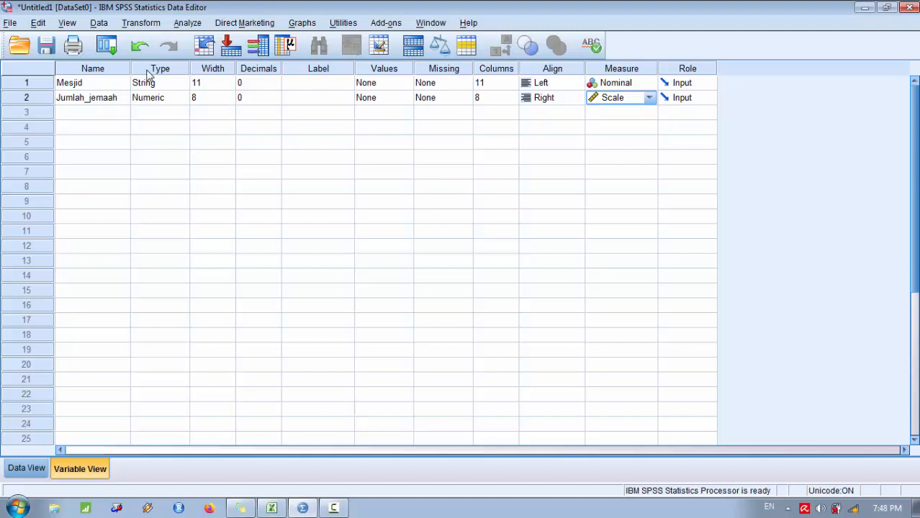
click(25, 469)
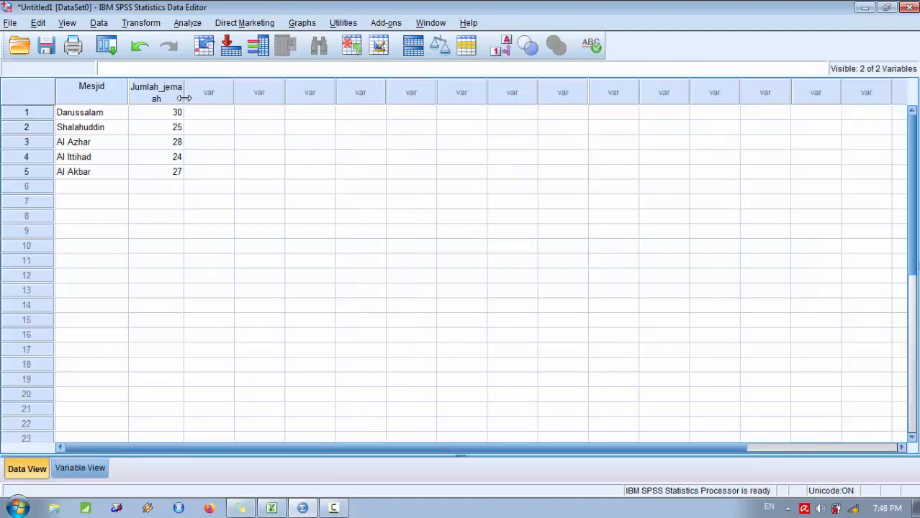
drag(184, 98, 204, 100)
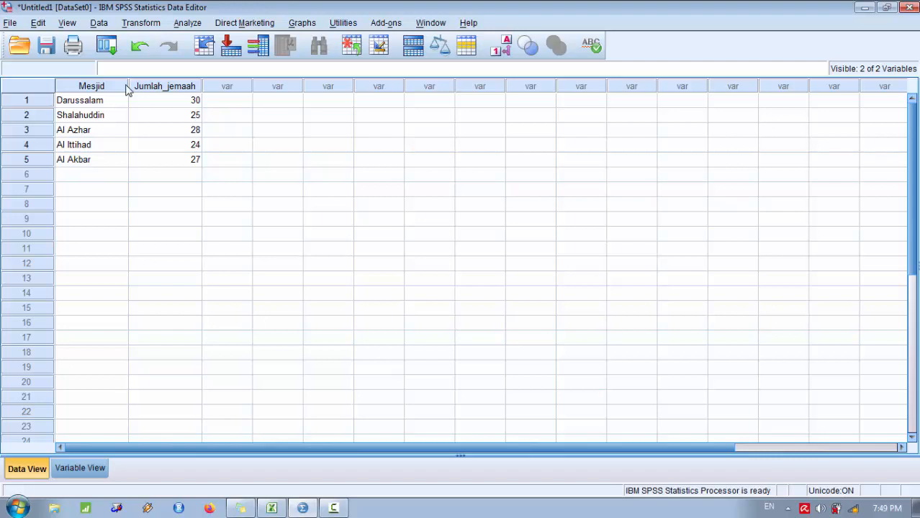
click(311, 24)
mouse_move(405, 112)
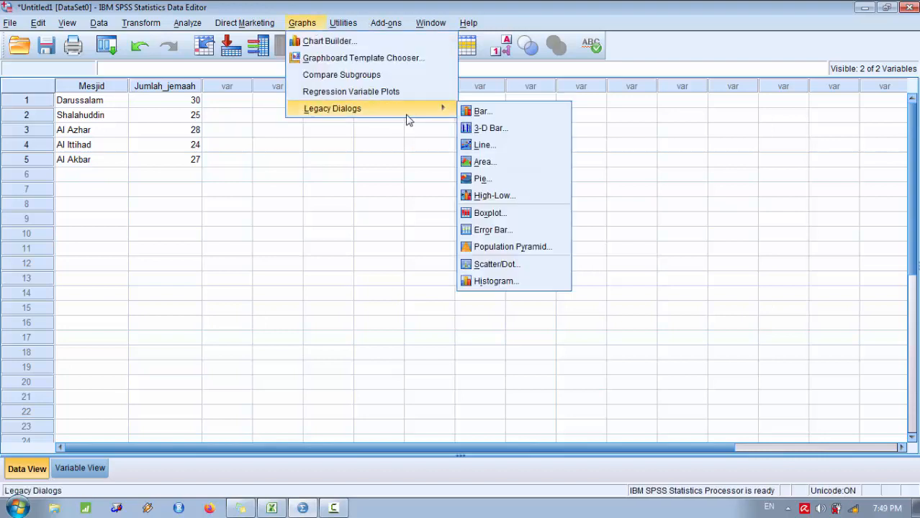
click(274, 12)
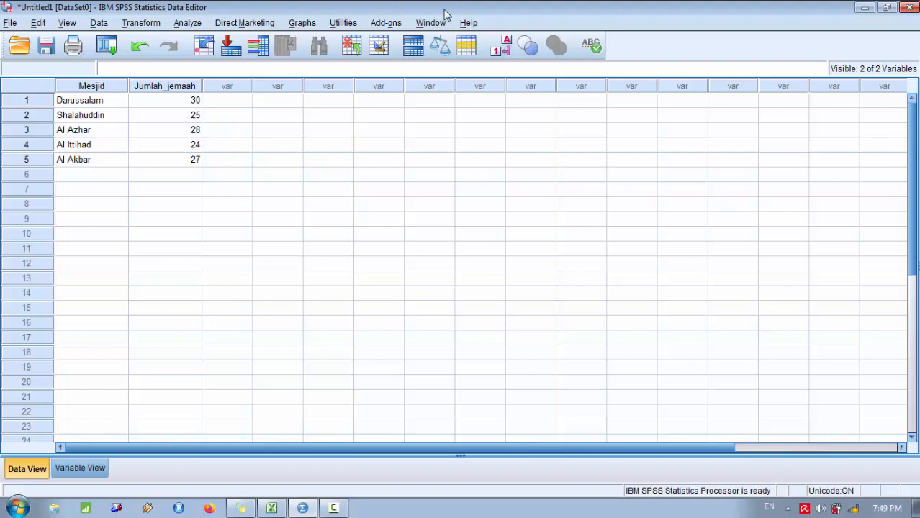
Step: Start defining a legacy bar chart of the Simple type, with values of individual cases as its data
click(302, 23)
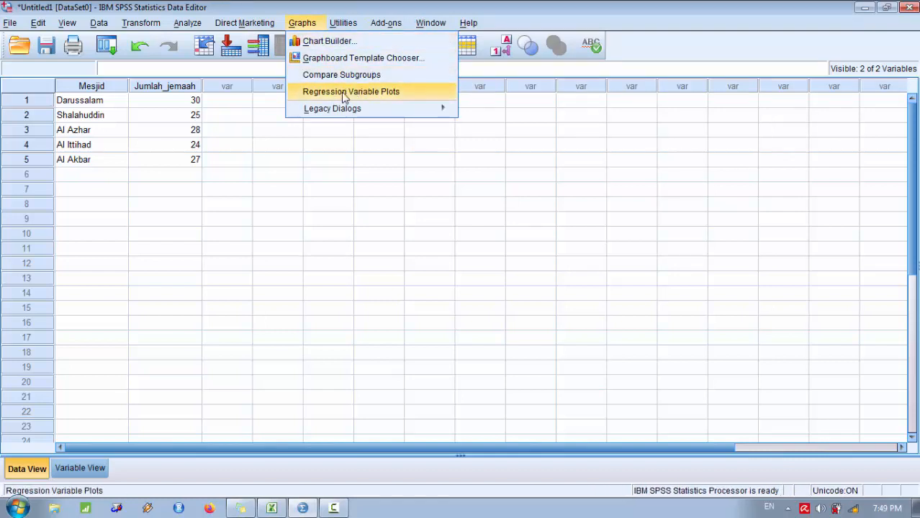
mouse_move(372, 112)
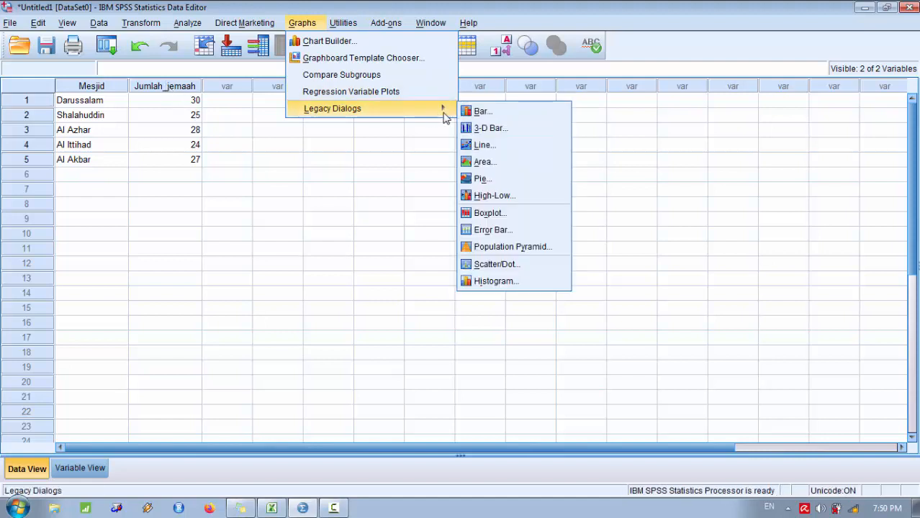
click(481, 112)
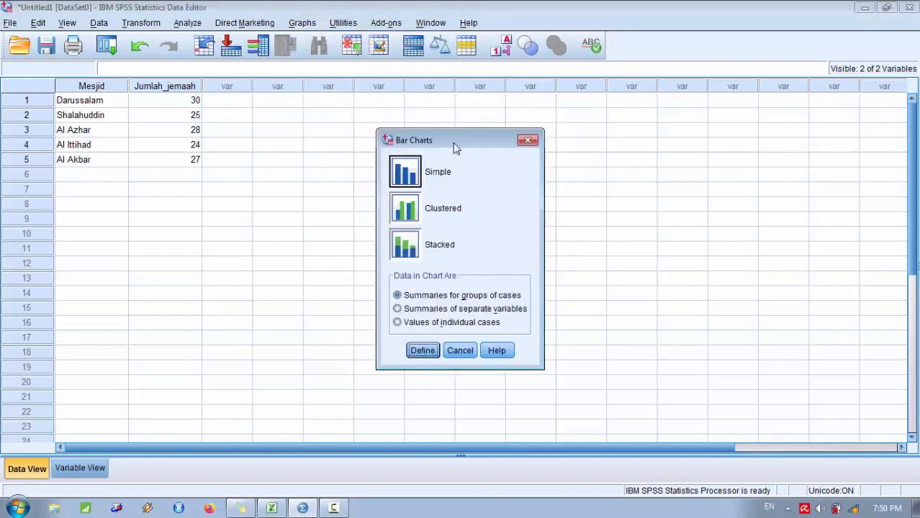
drag(470, 144, 441, 122)
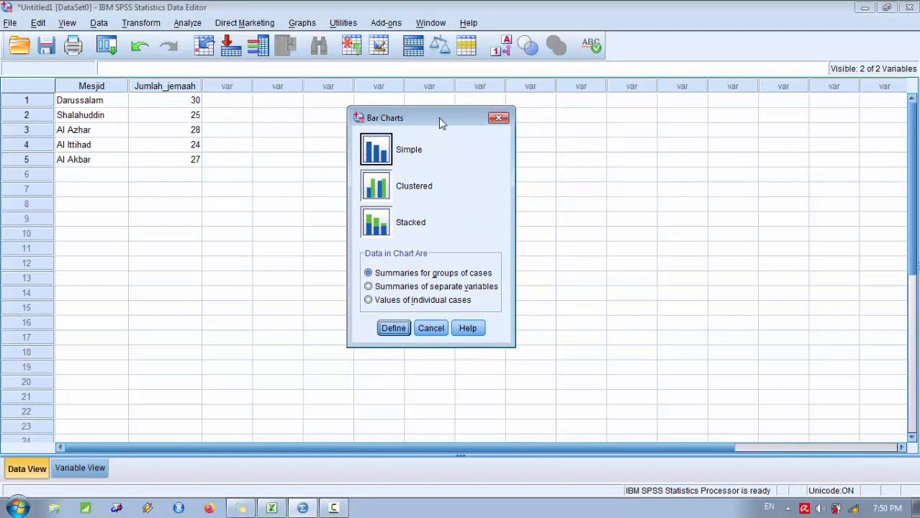
click(380, 157)
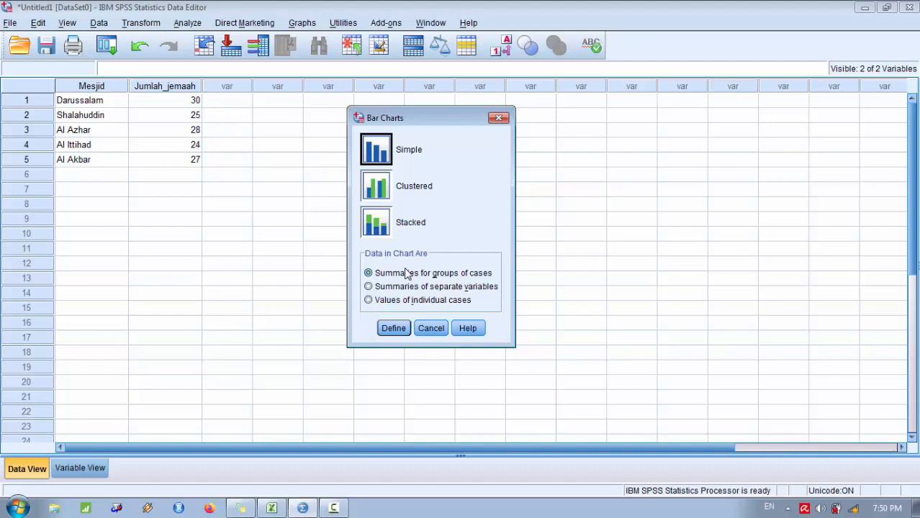
click(368, 300)
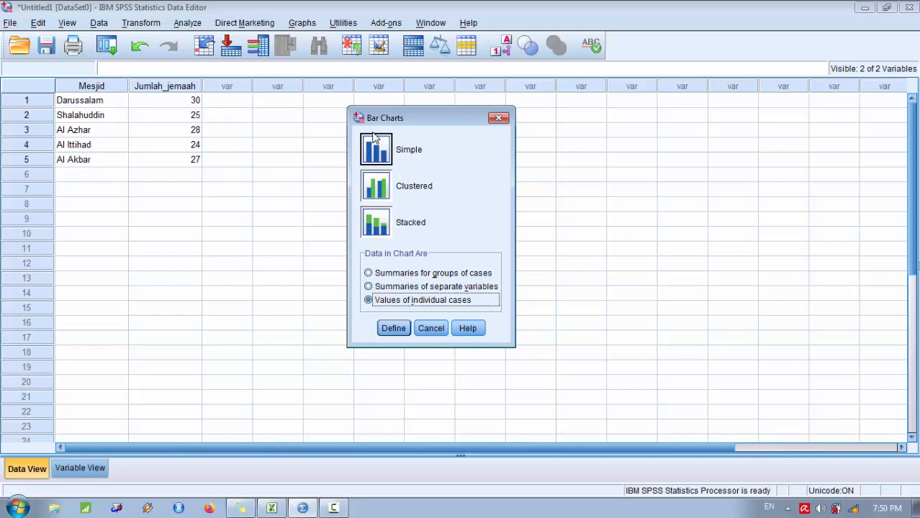
click(389, 336)
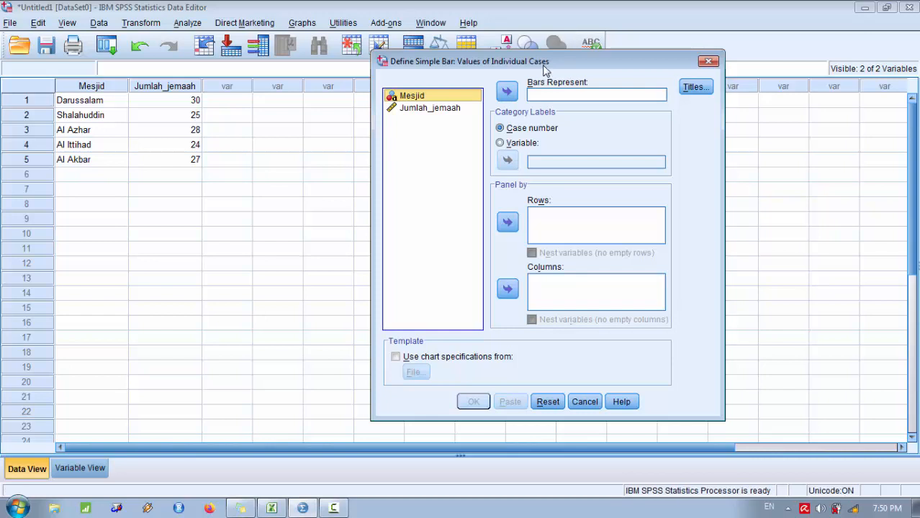
drag(545, 65, 476, 87)
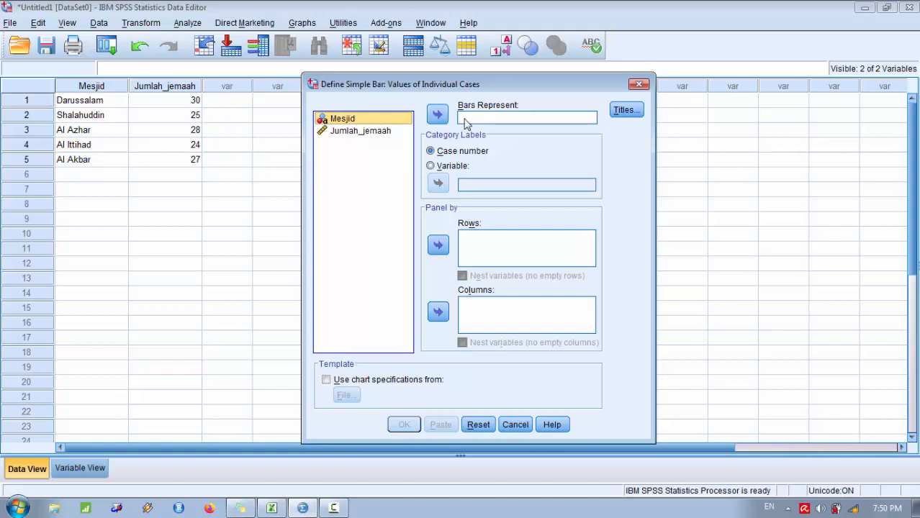
Step: Make the bars represent Jumlah_jemaah, use the Mesjid variable for the category labels, and generate the chart
click(362, 131)
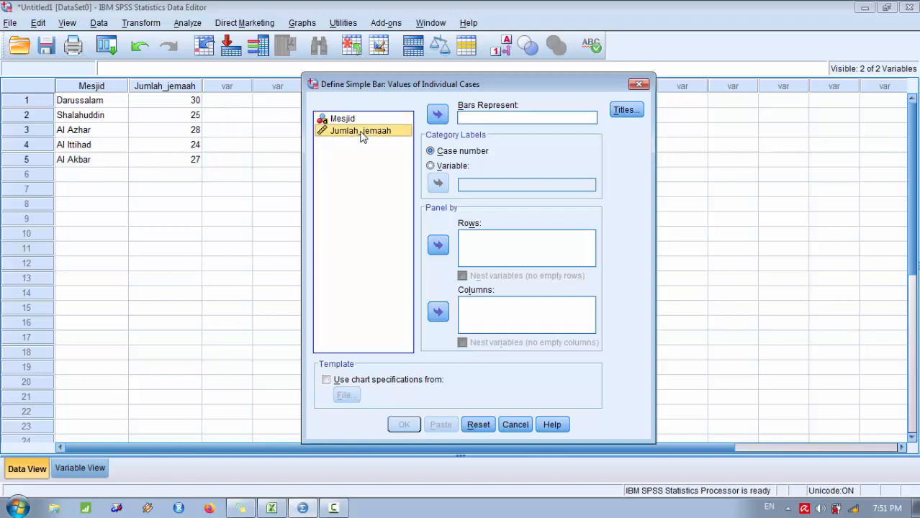
click(437, 115)
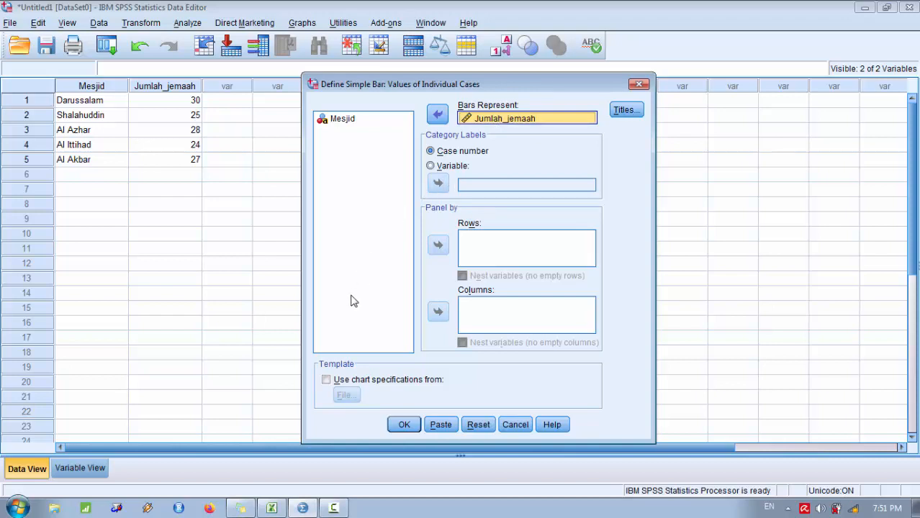
click(431, 166)
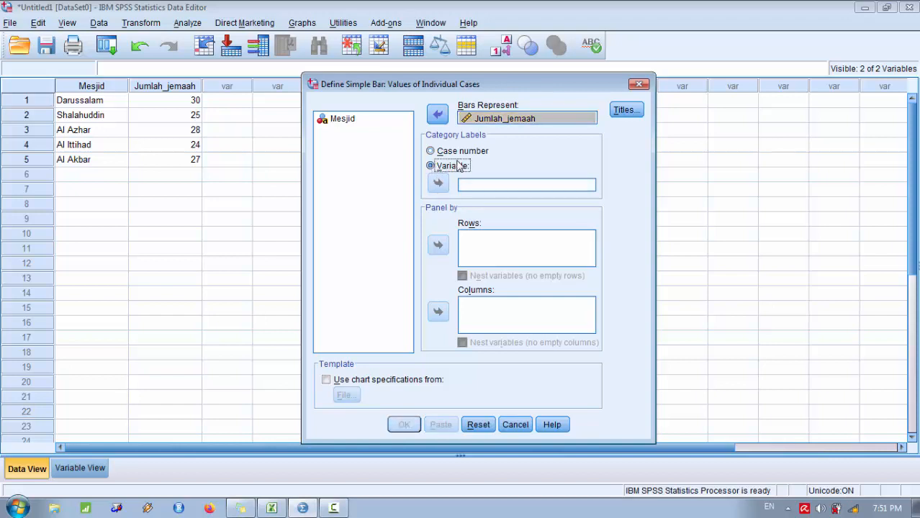
click(346, 126)
click(346, 127)
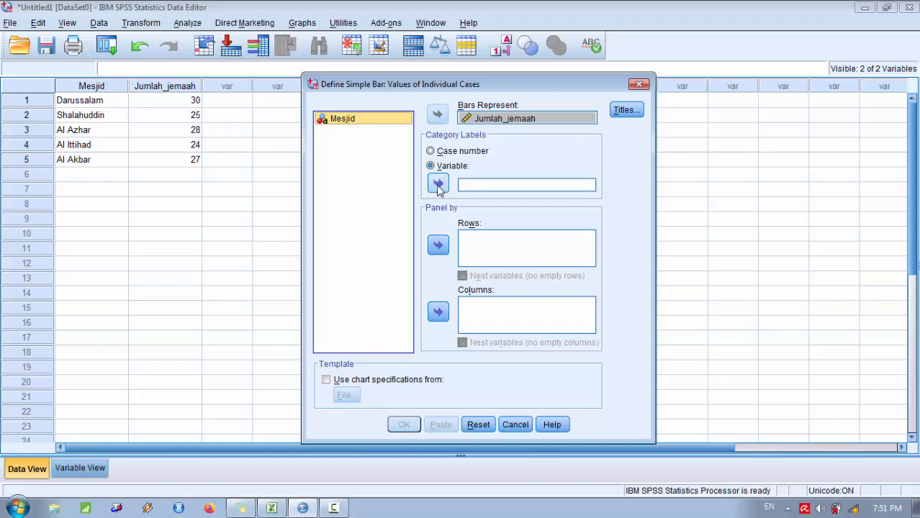
click(439, 186)
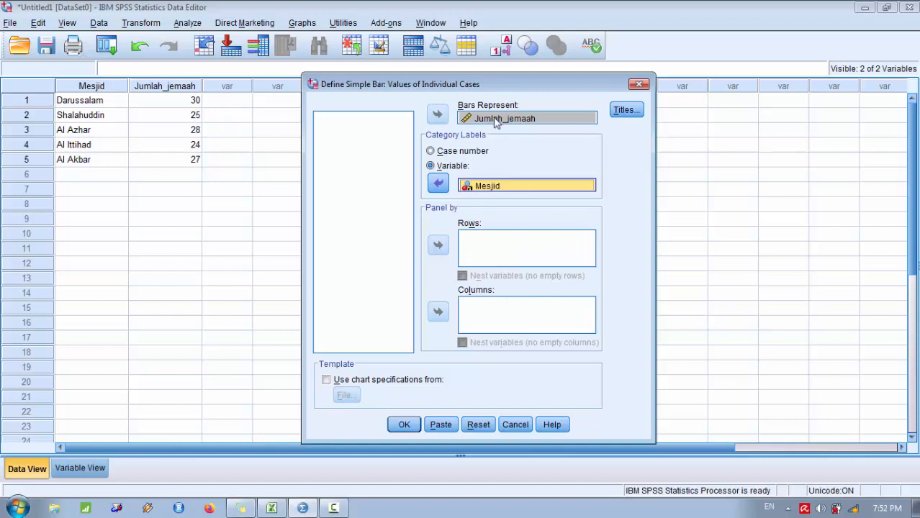
click(402, 428)
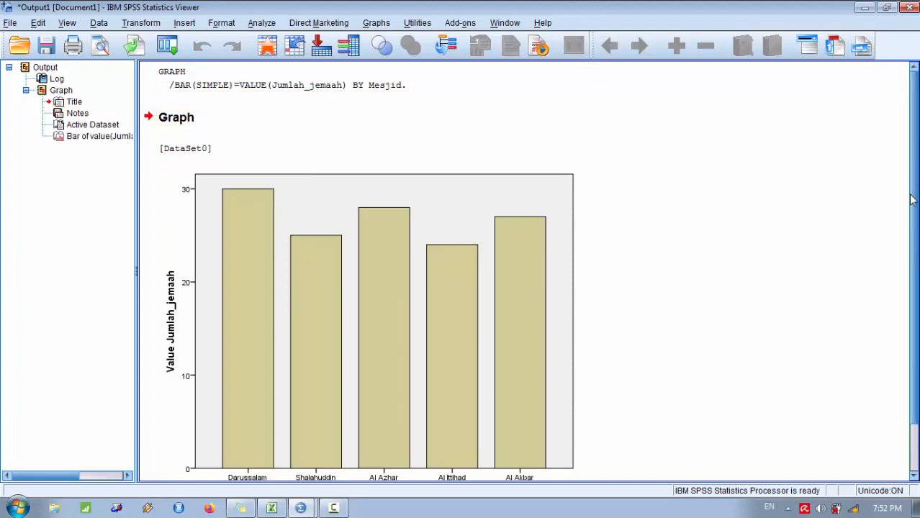
Step: Open the bar chart's content for editing in a separate window and maximize that window
scroll(913, 200, down, 3)
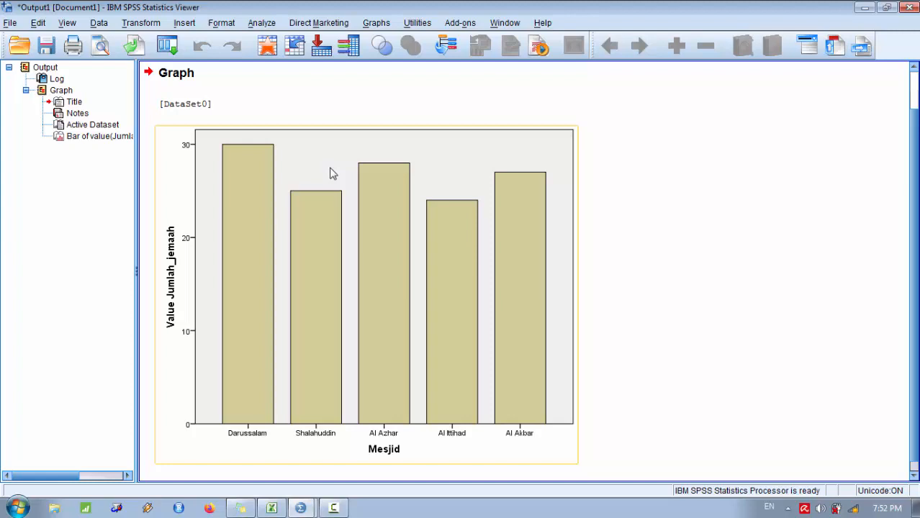
click(663, 246)
click(329, 171)
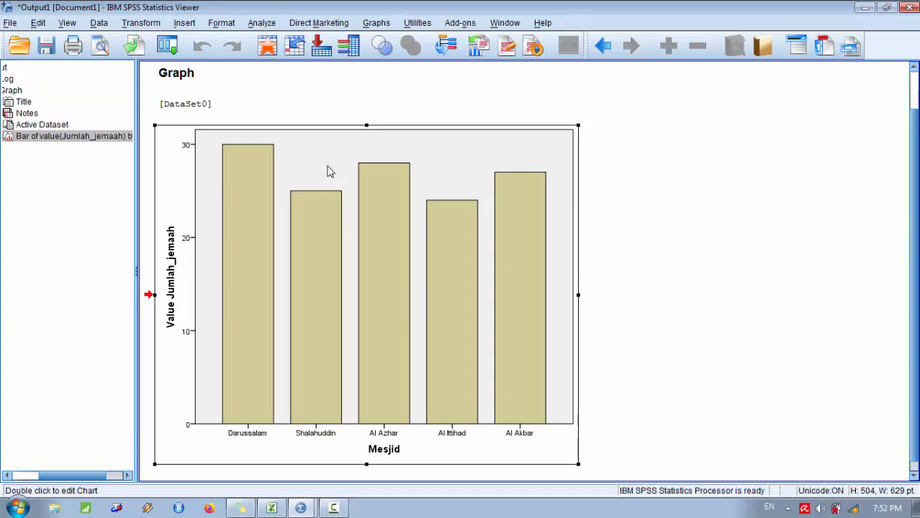
right_click(329, 171)
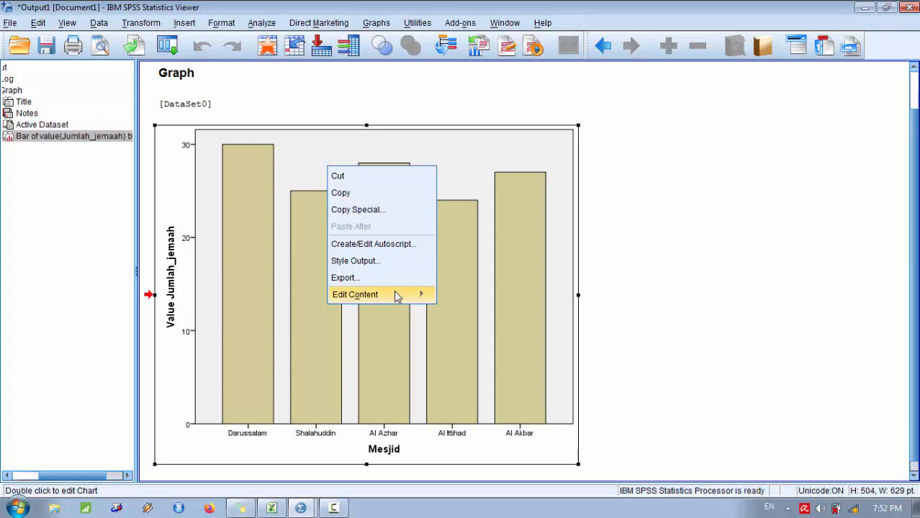
mouse_move(395, 294)
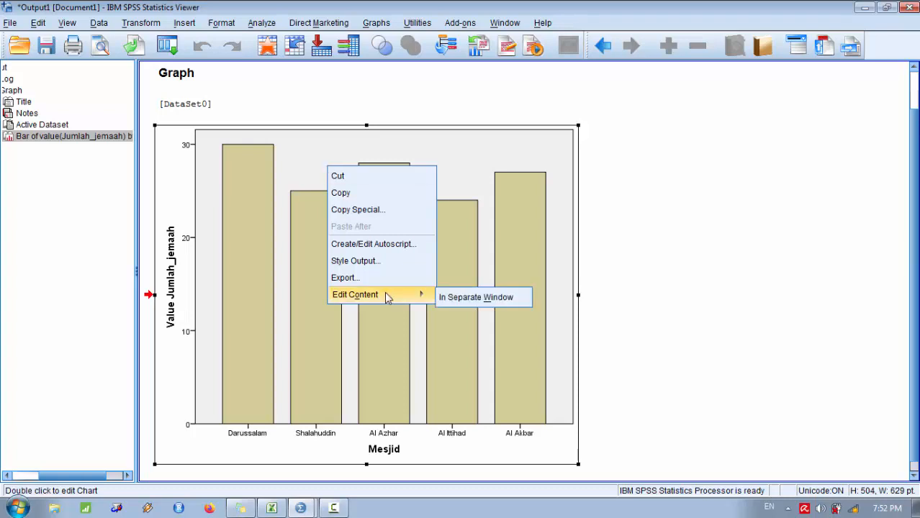
click(457, 301)
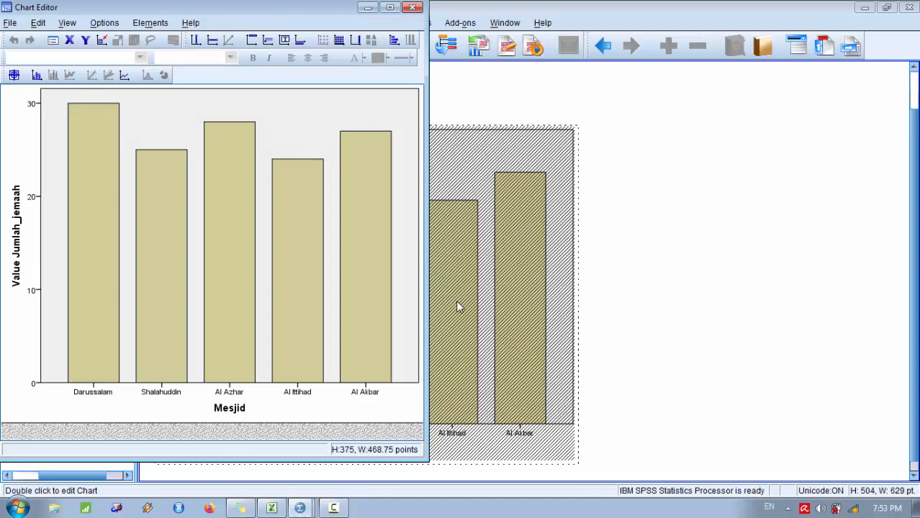
click(389, 8)
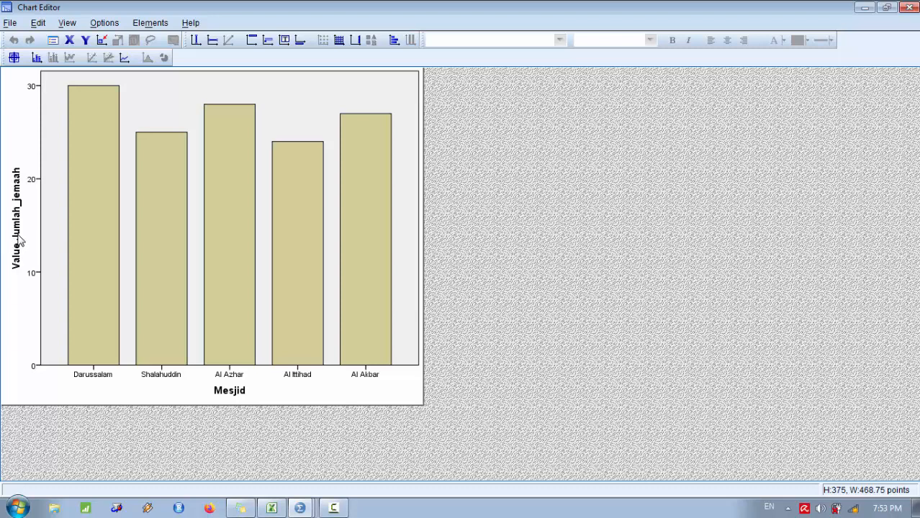
Step: Change the vertical axis title of the bar chart to "Jumlah jemaah"
click(17, 194)
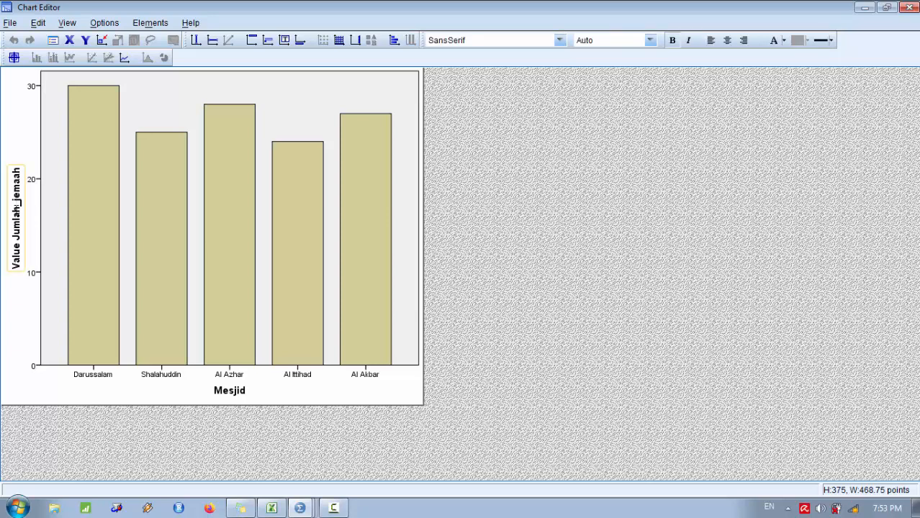
click(17, 206)
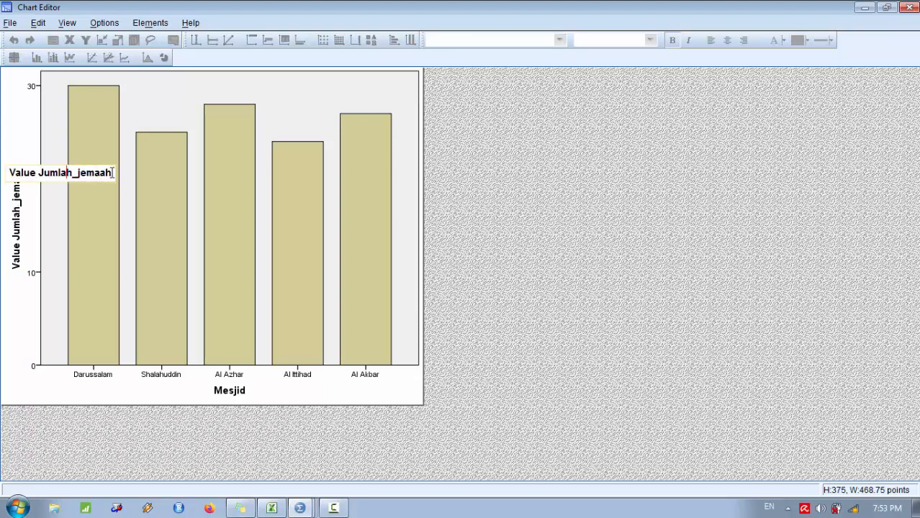
drag(113, 172, 10, 174)
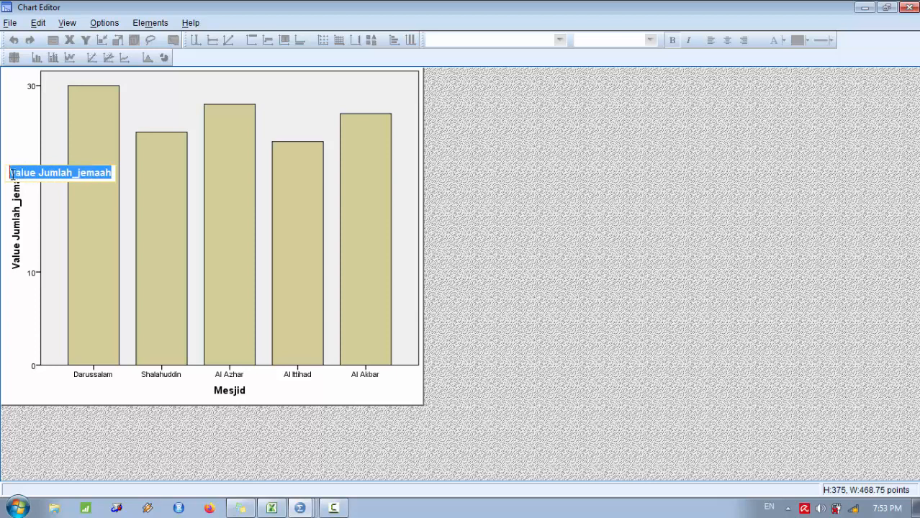
text(Jumlah )
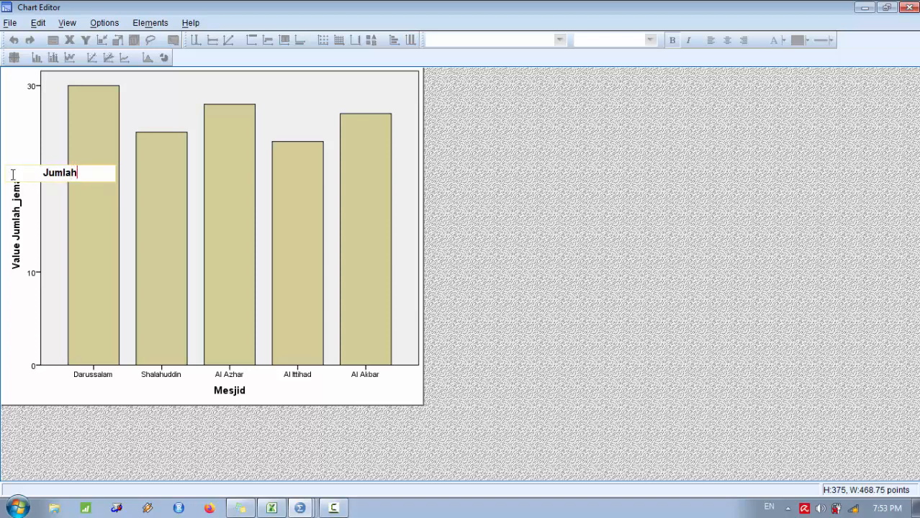
text(jemaah)
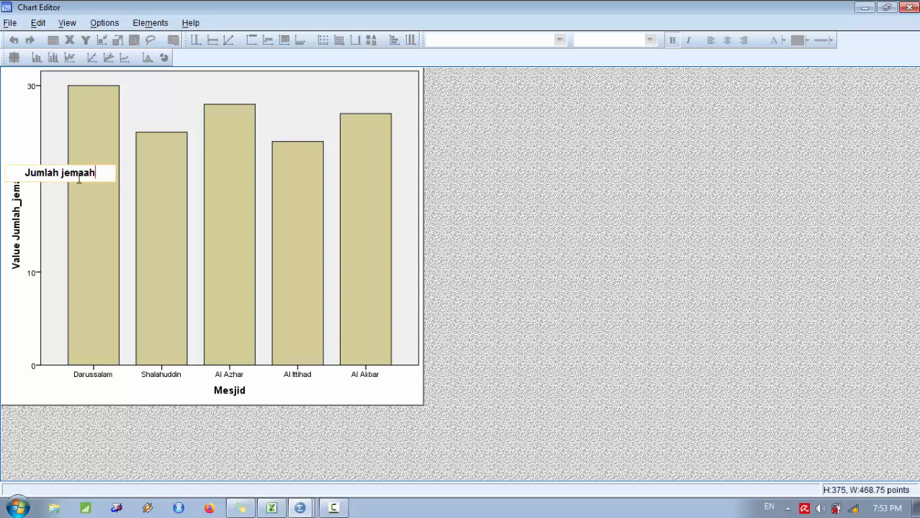
click(20, 136)
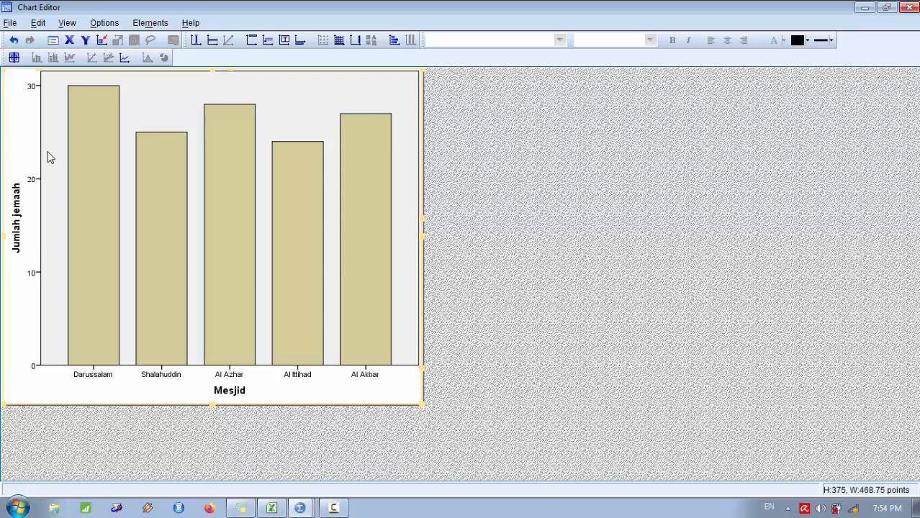
click(548, 182)
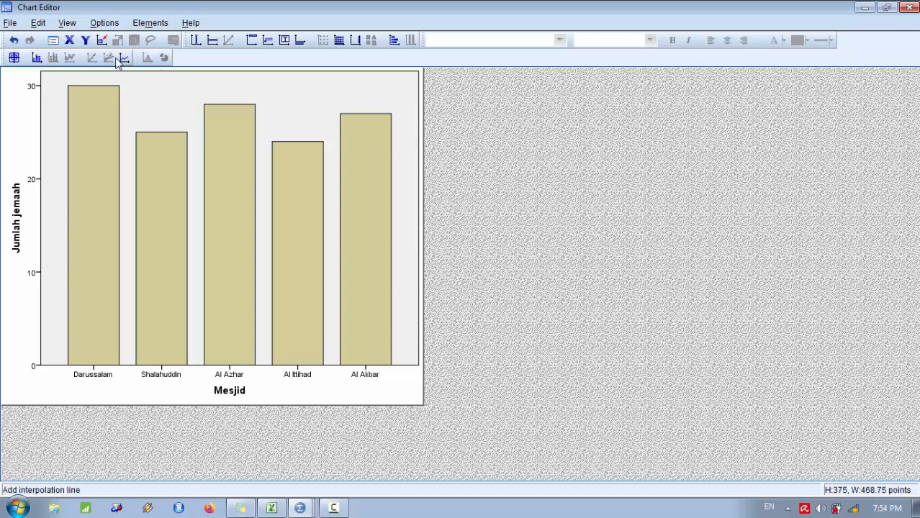
Step: Show data value labels on all bars with the default label settings
click(36, 60)
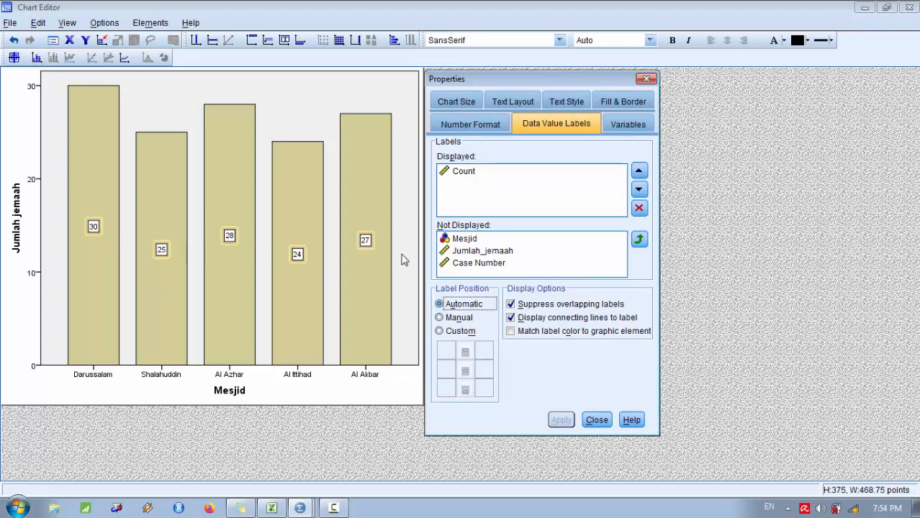
click(597, 420)
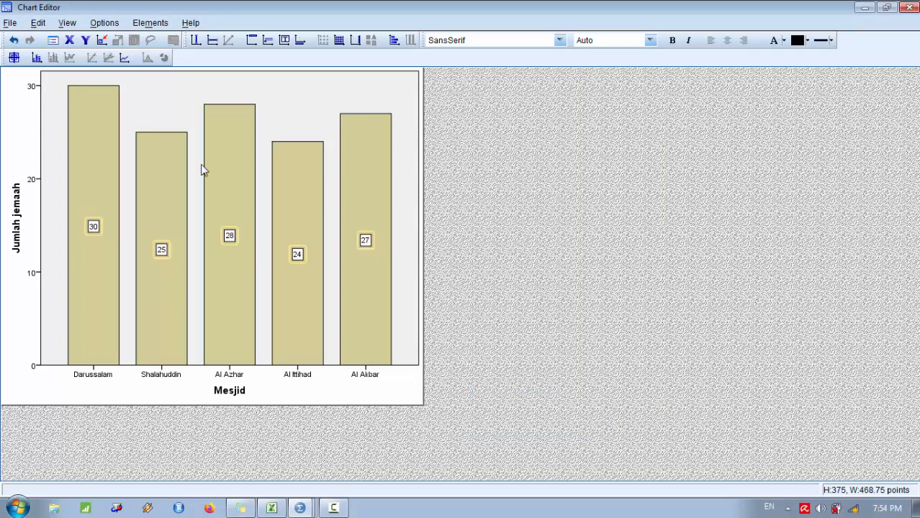
click(478, 134)
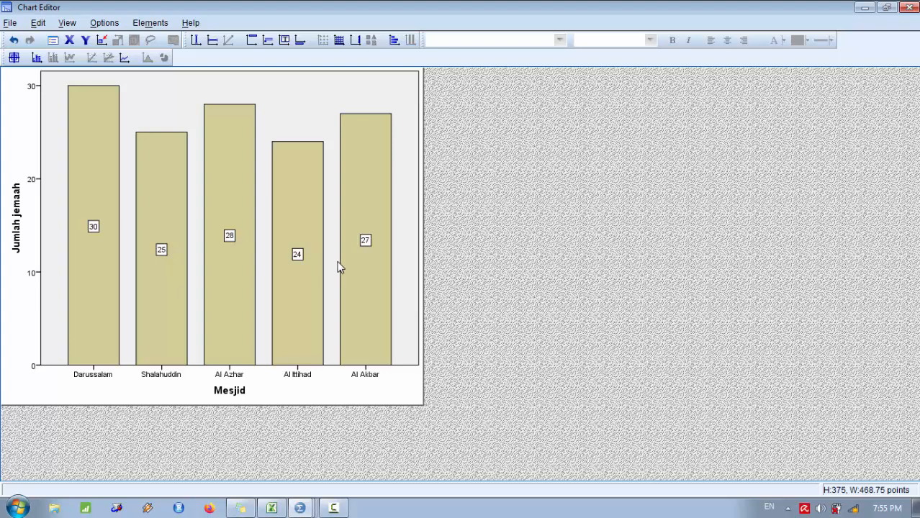
double_click(222, 168)
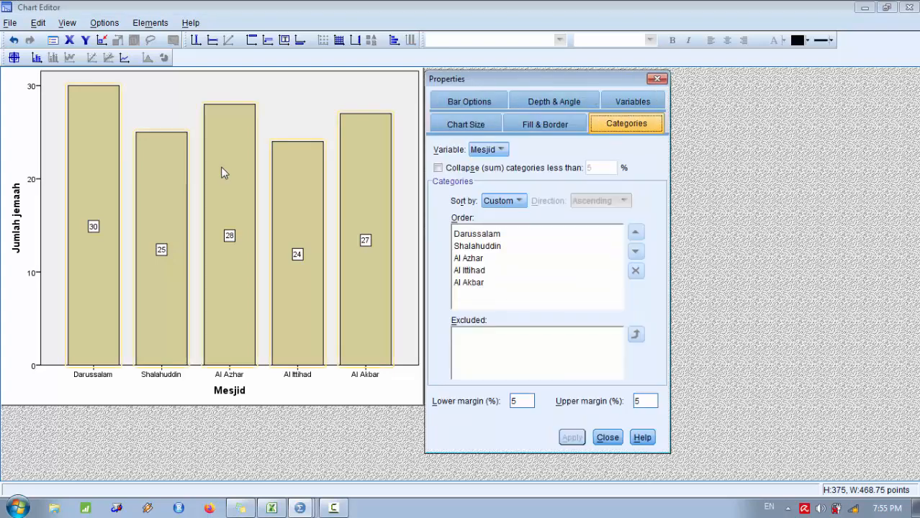
click(607, 437)
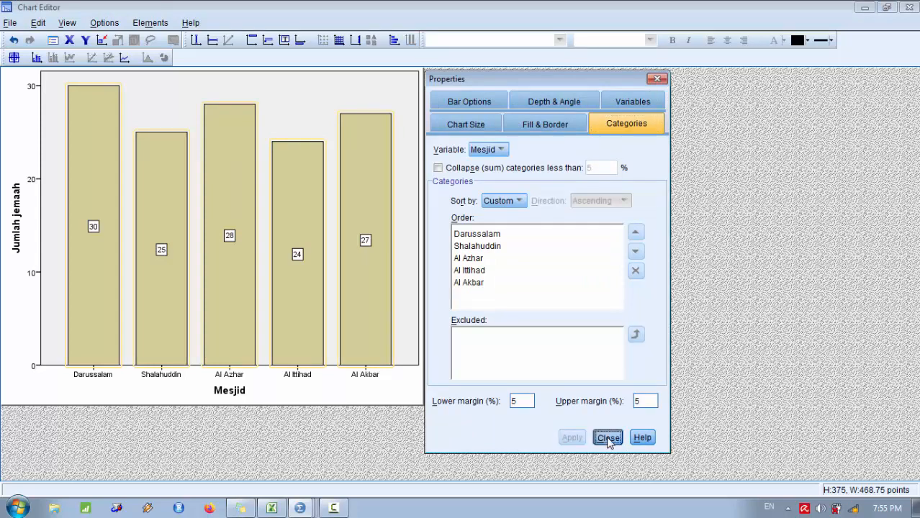
click(346, 395)
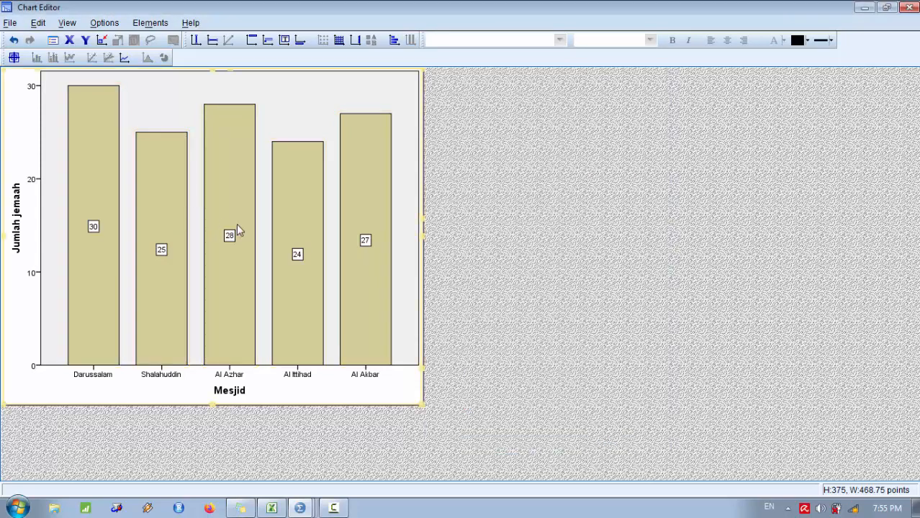
Step: Fill only the Al Azhar bar with dark green
click(226, 187)
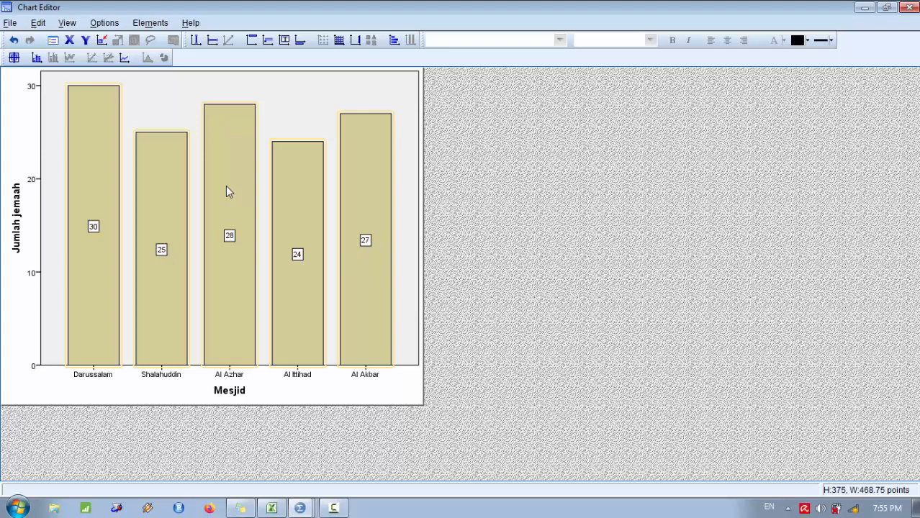
click(226, 187)
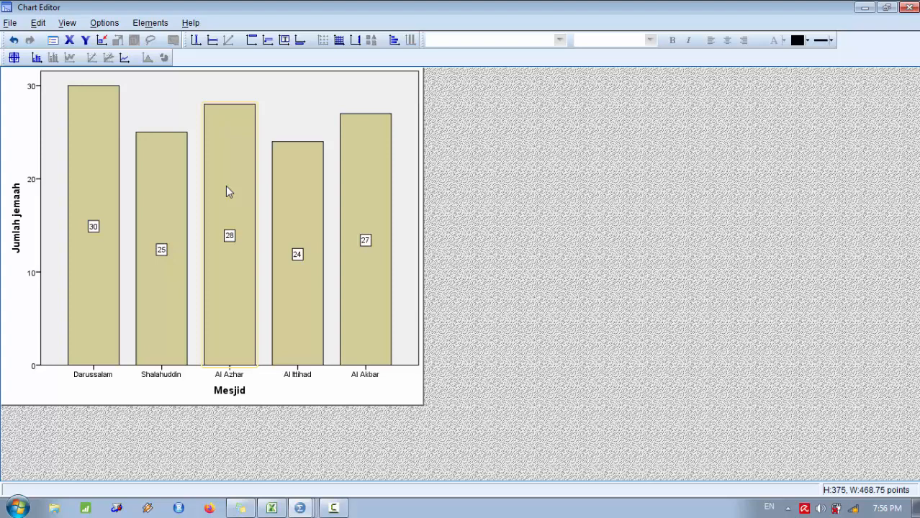
click(807, 42)
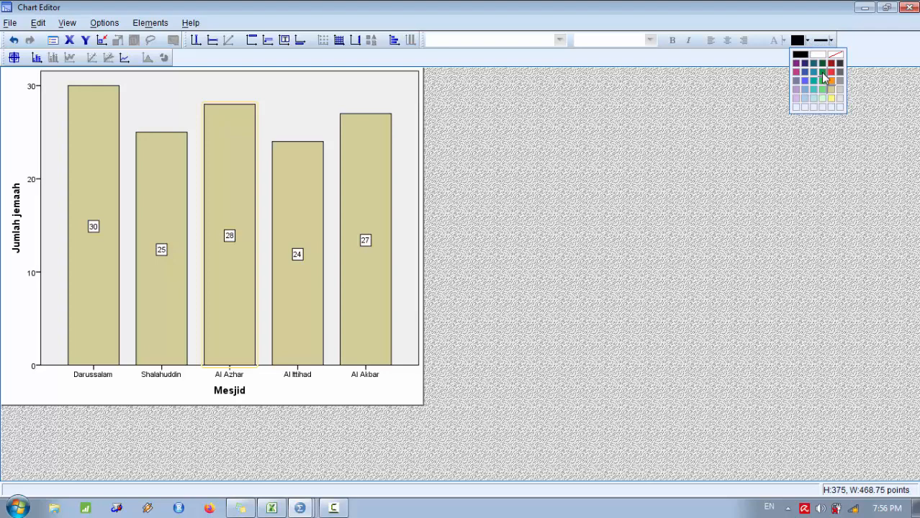
click(822, 75)
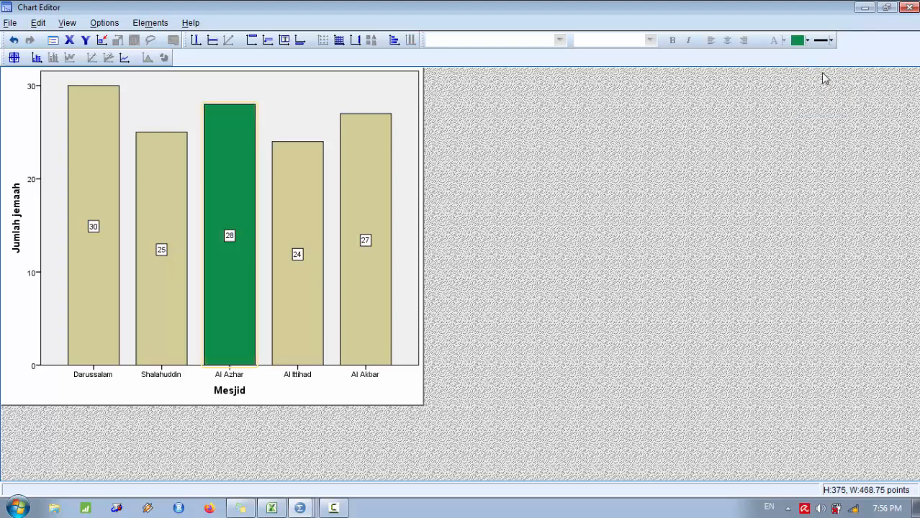
click(486, 283)
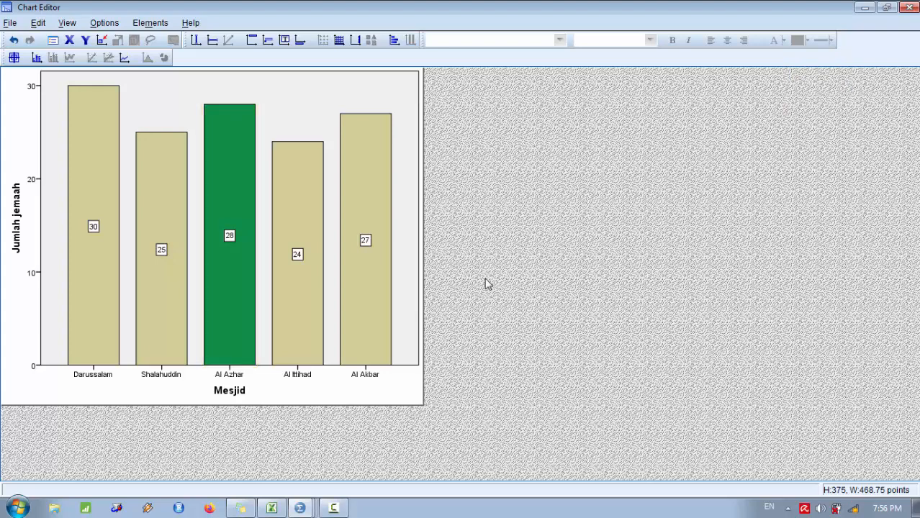
Step: Fill only the Al Akbar bar with orange
click(364, 213)
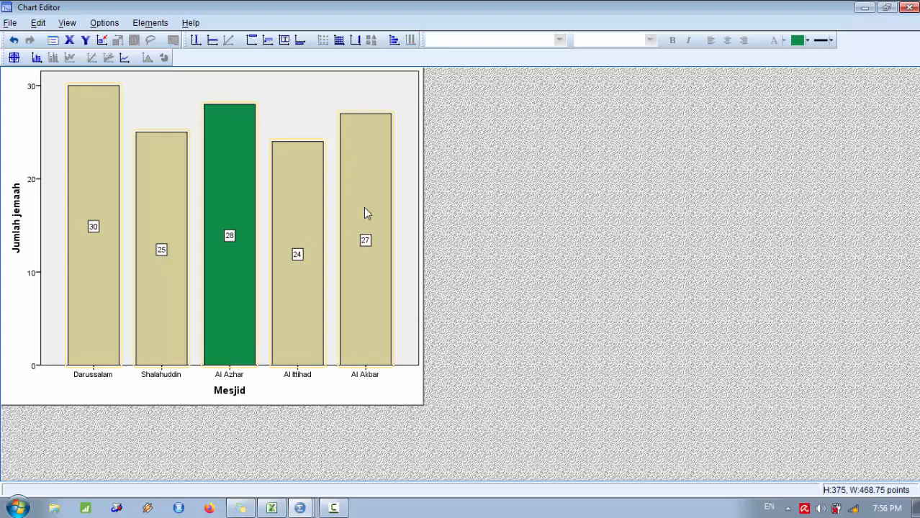
click(364, 213)
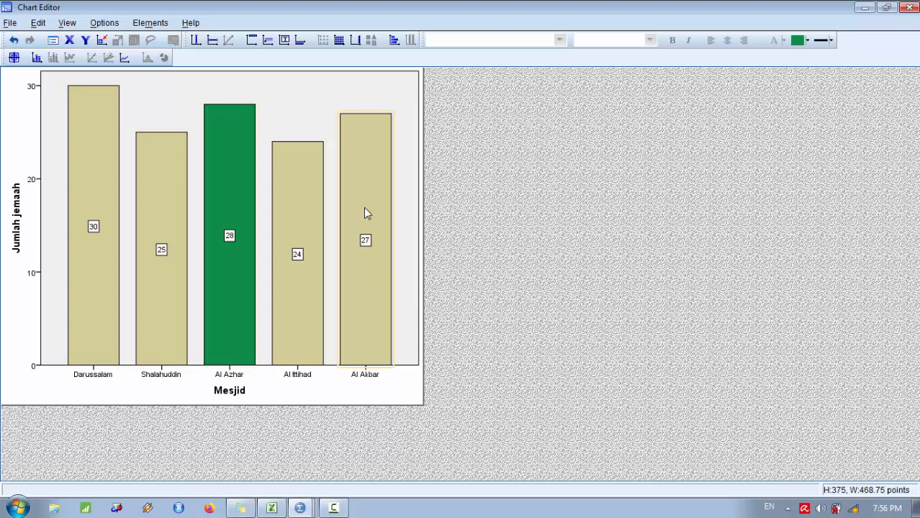
click(808, 41)
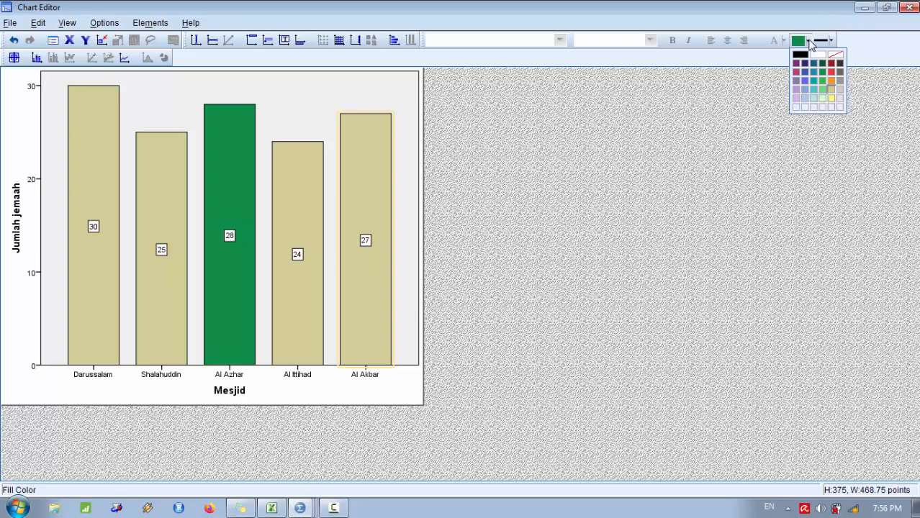
click(832, 81)
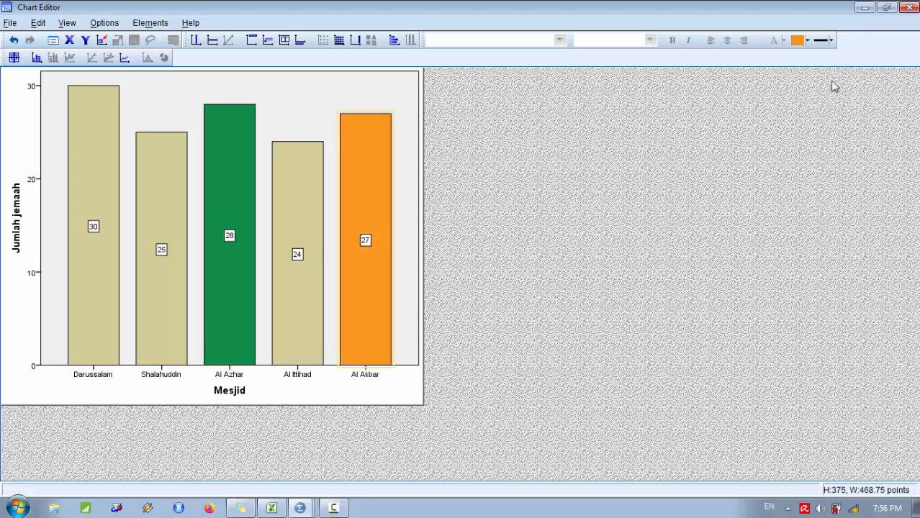
click(402, 446)
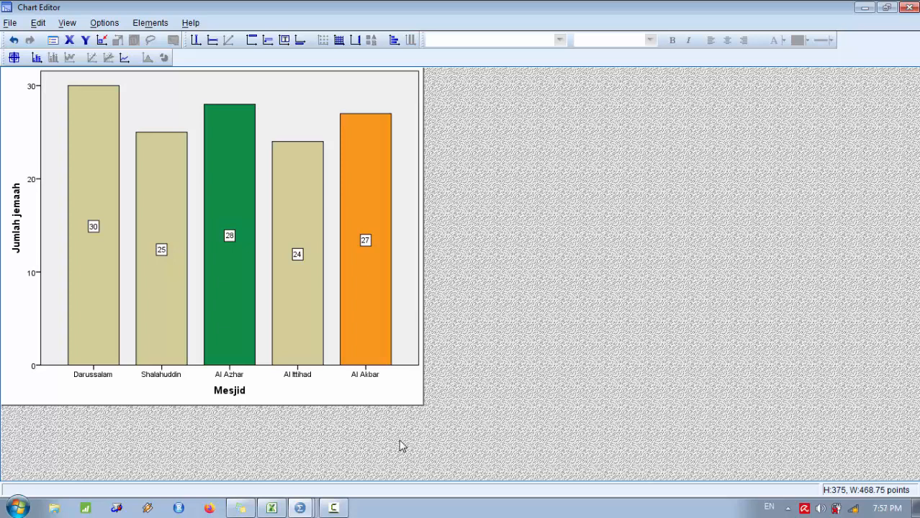
Step: Close the chart editor and return to the output with the formatted bar chart deselected
click(908, 9)
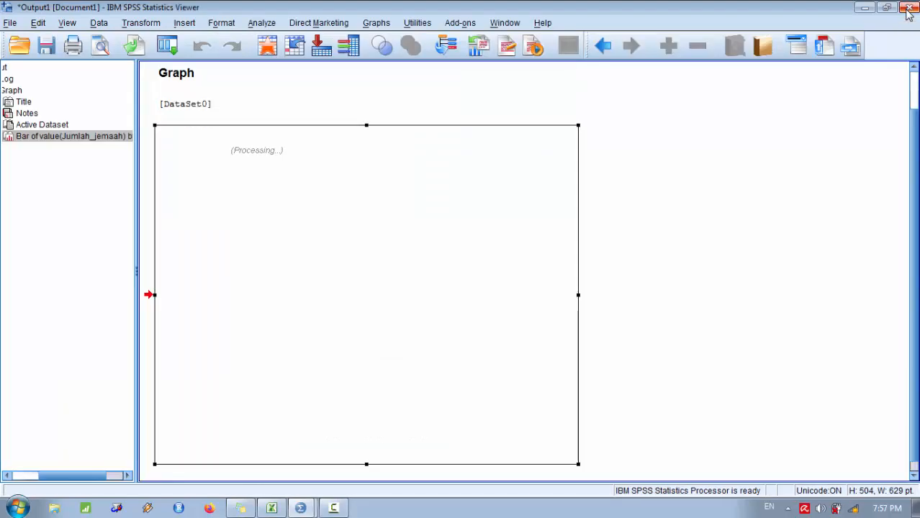
click(698, 193)
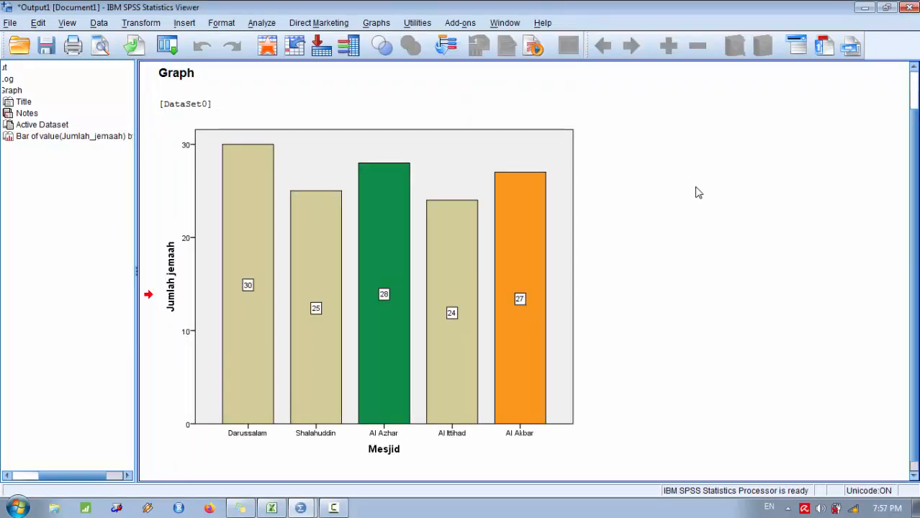
click(322, 180)
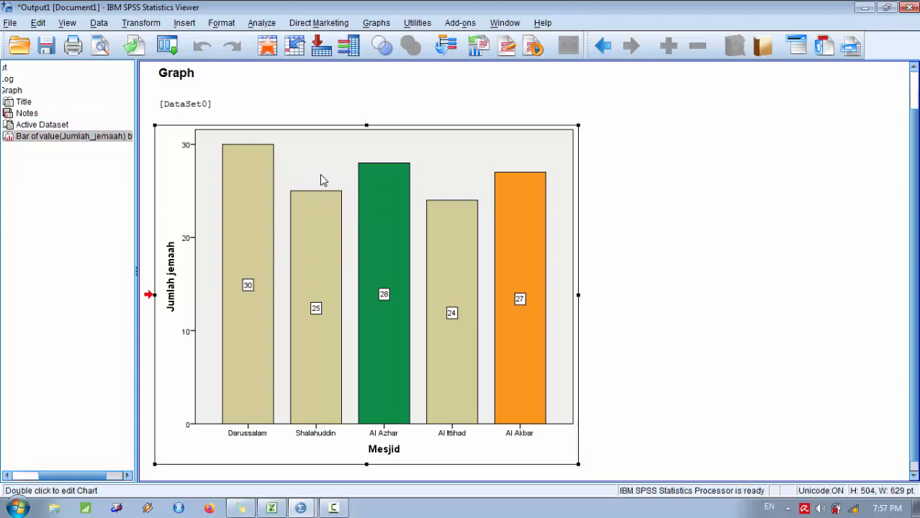
right_click(322, 180)
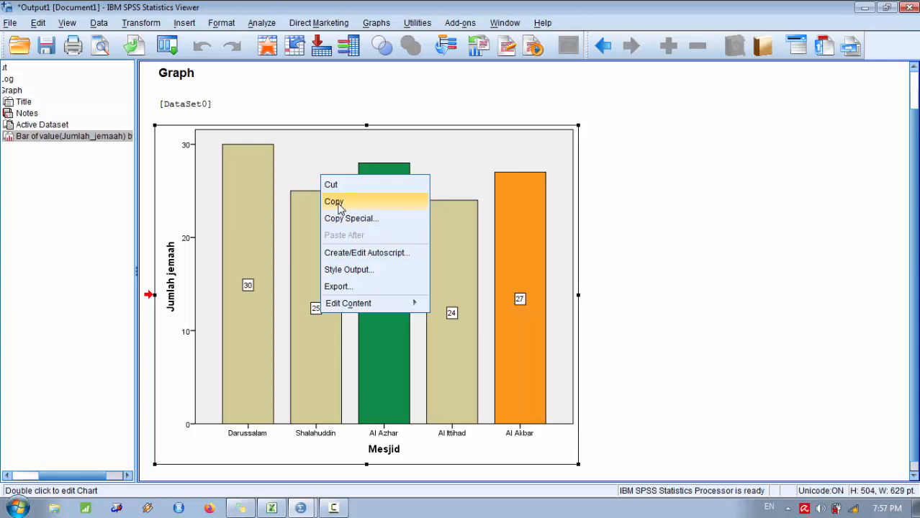
click(721, 282)
click(388, 425)
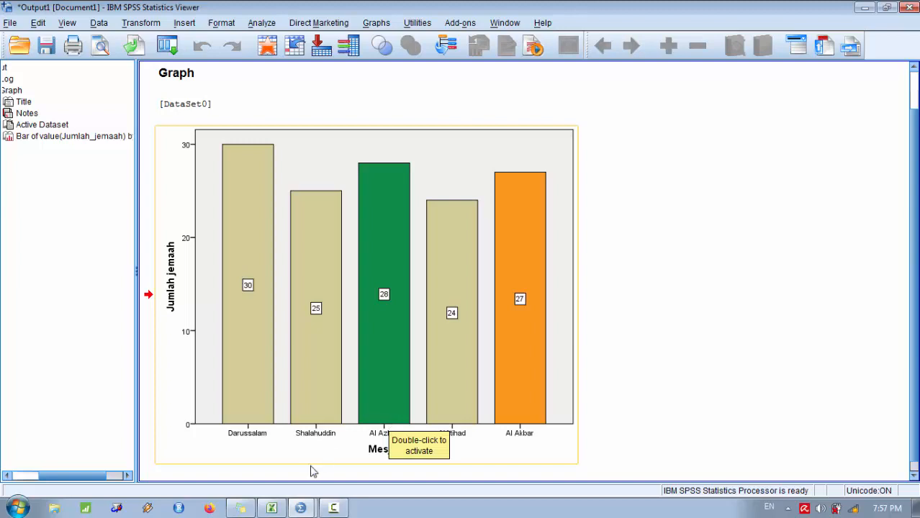
Step: Switch to Excel and copy the years and Mesjid Darussalam averages, A3:B7, from the Jumlah Jemaah Kuliah Subuh sheet
click(271, 509)
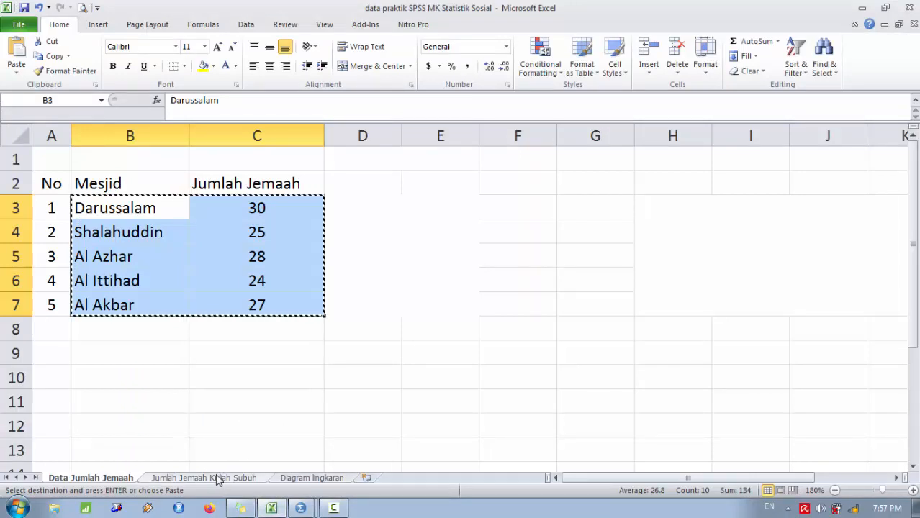
click(217, 478)
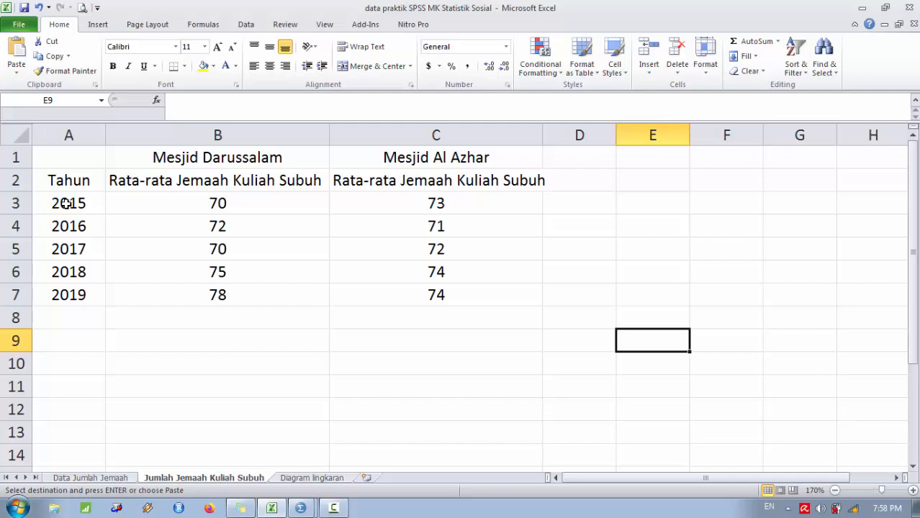
drag(66, 204, 112, 288)
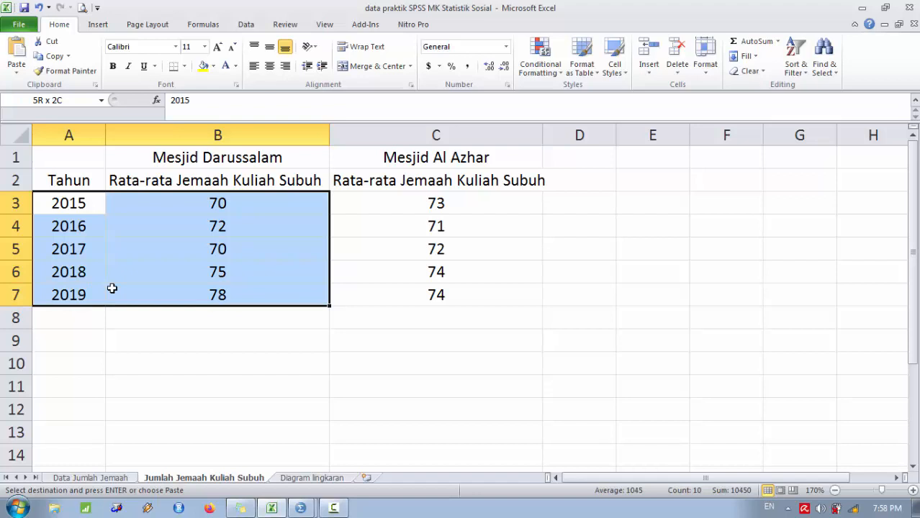
drag(113, 289, 112, 289)
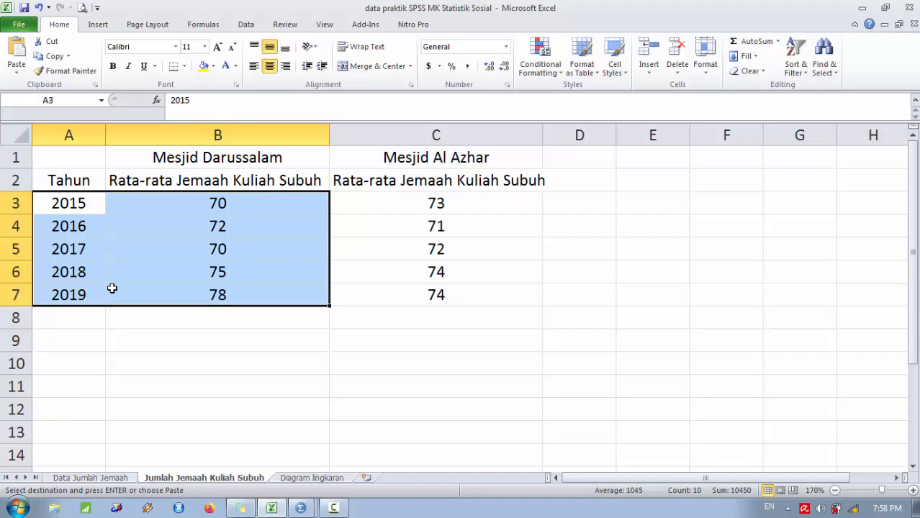
key(ctrl+c)
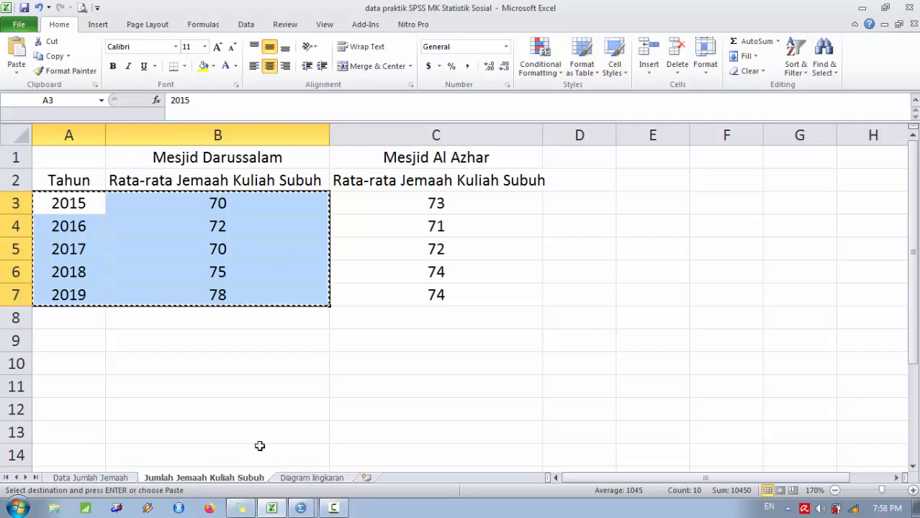
Step: Switch to the SPSS data editor and paste the copied data into the first empty column, starting at row 1
mouse_move(297, 508)
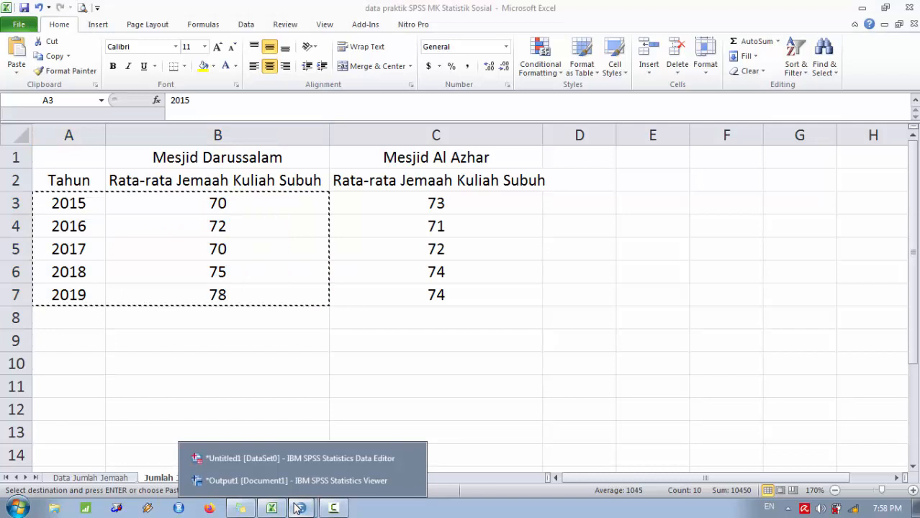
click(231, 464)
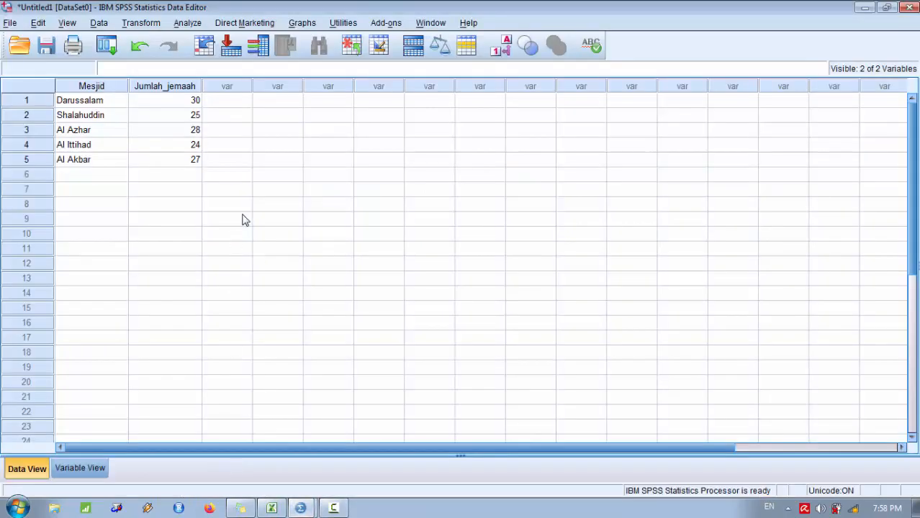
click(232, 106)
right_click(233, 106)
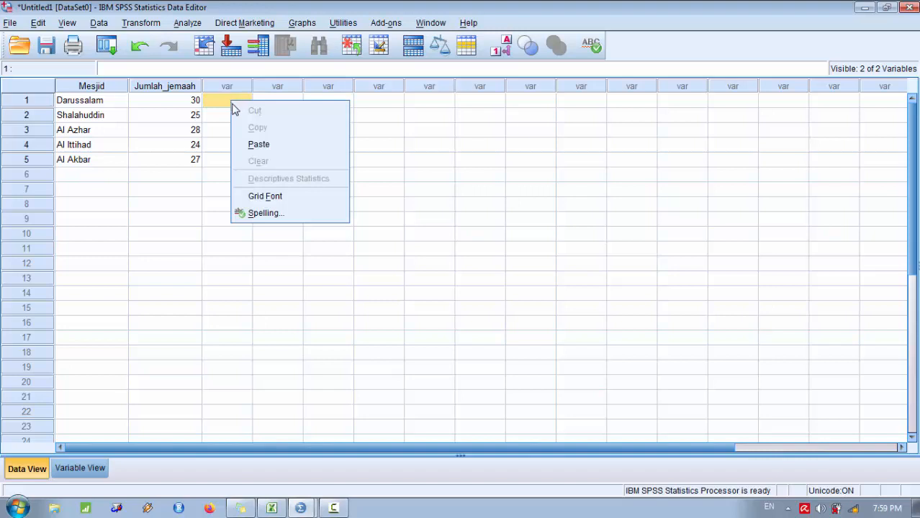
click(261, 144)
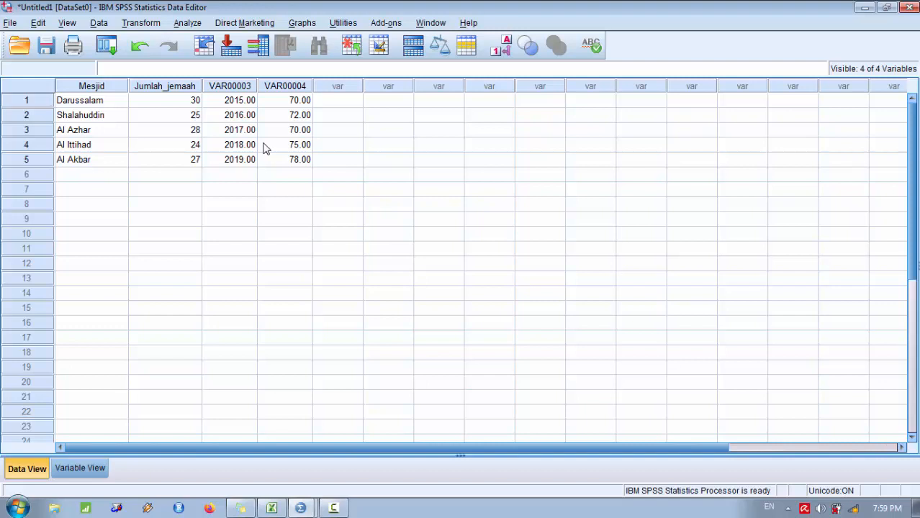
Step: Rename the third variable to Tahun, with 0 decimals and the Scale measurement level
click(80, 468)
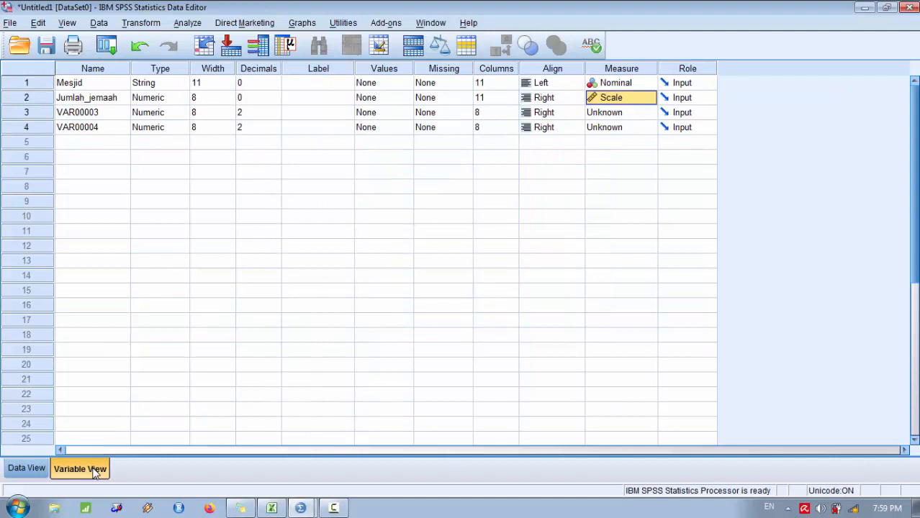
click(100, 115)
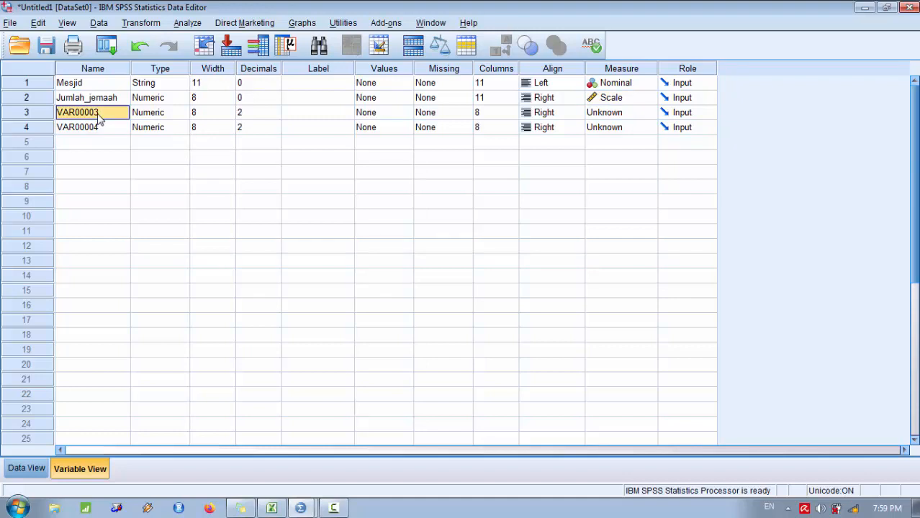
text(Tahun)
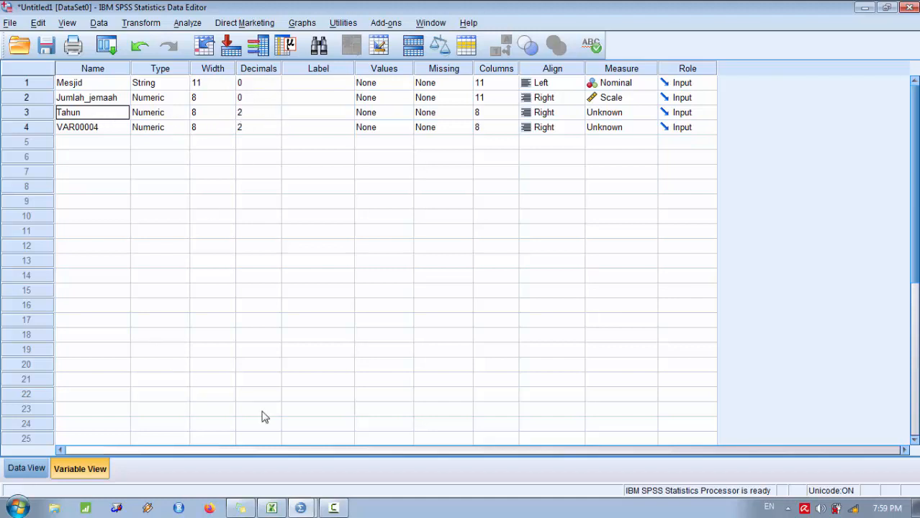
click(243, 114)
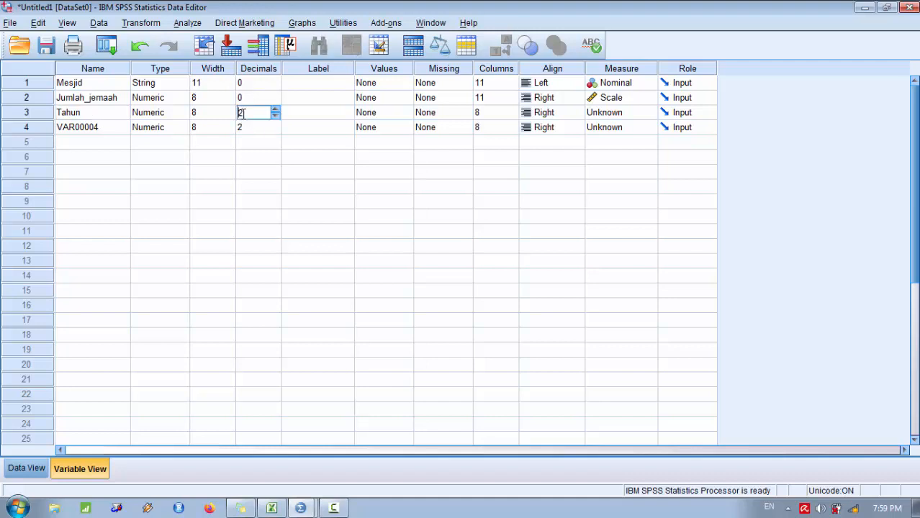
click(275, 116)
click(275, 116)
click(618, 112)
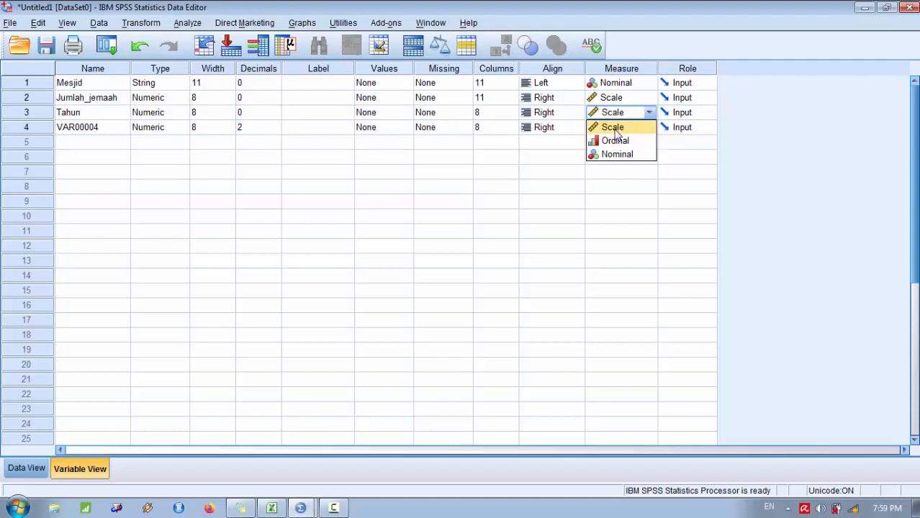
click(615, 130)
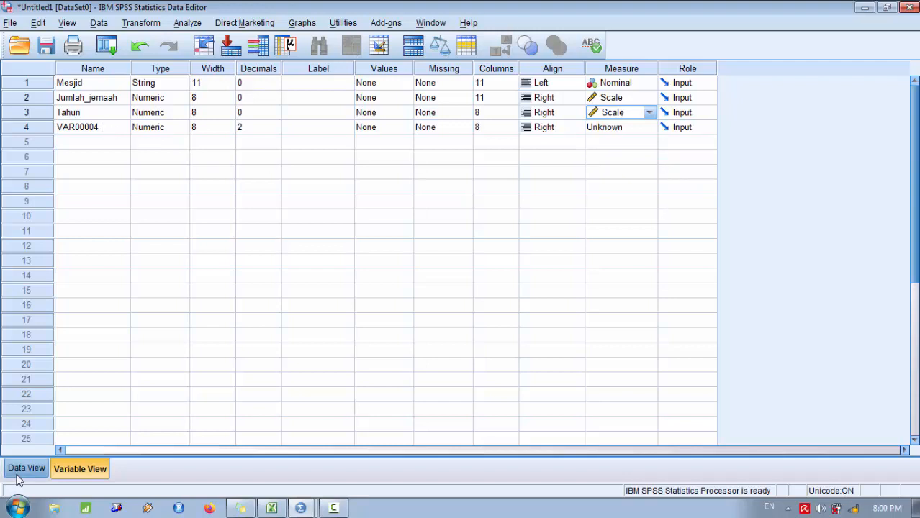
Step: Check the column heading in the Excel sheet and try to name the fourth variable "Rata-rata_jemaah"
click(274, 507)
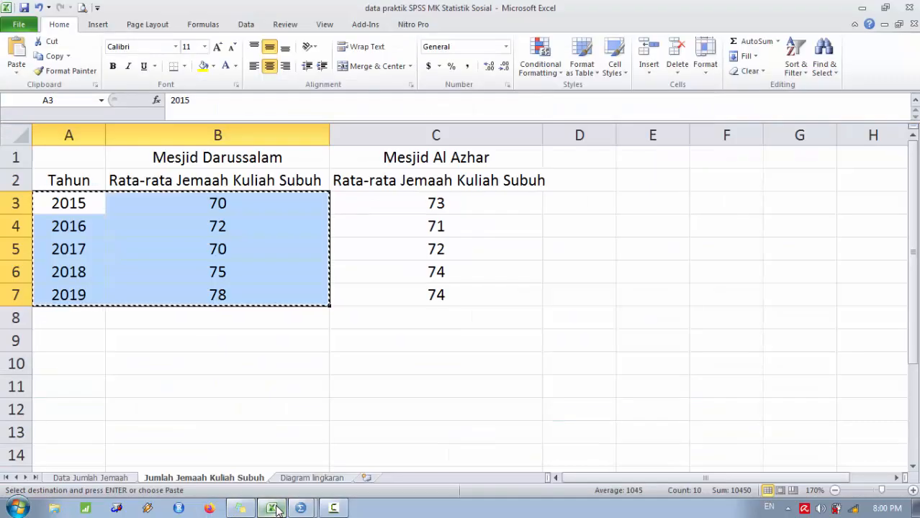
click(274, 508)
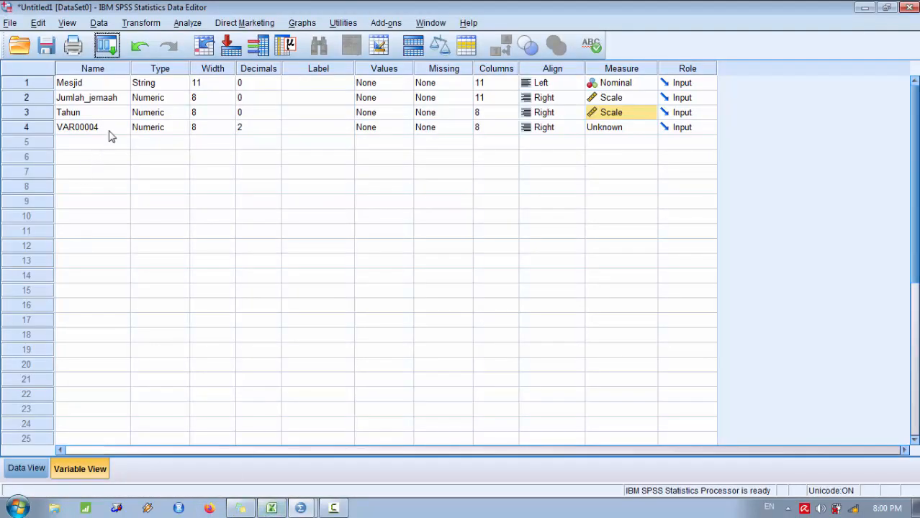
click(92, 129)
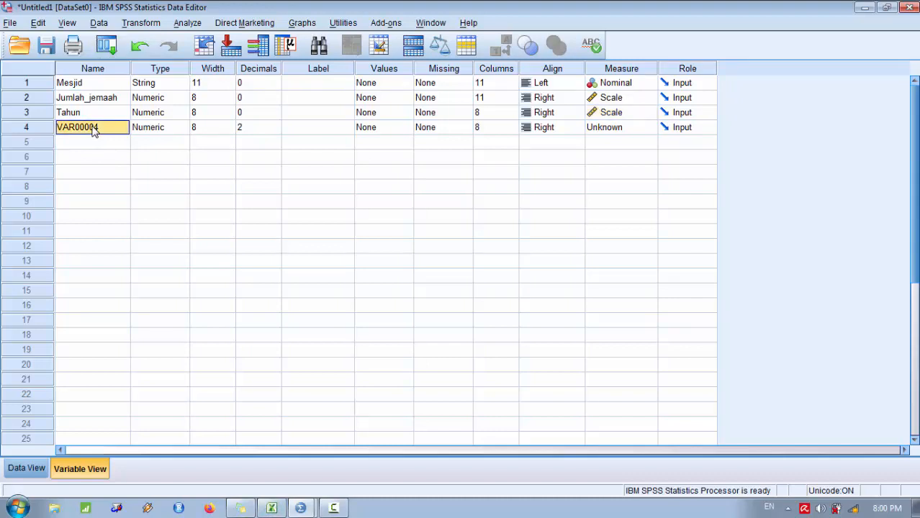
text(Rata)
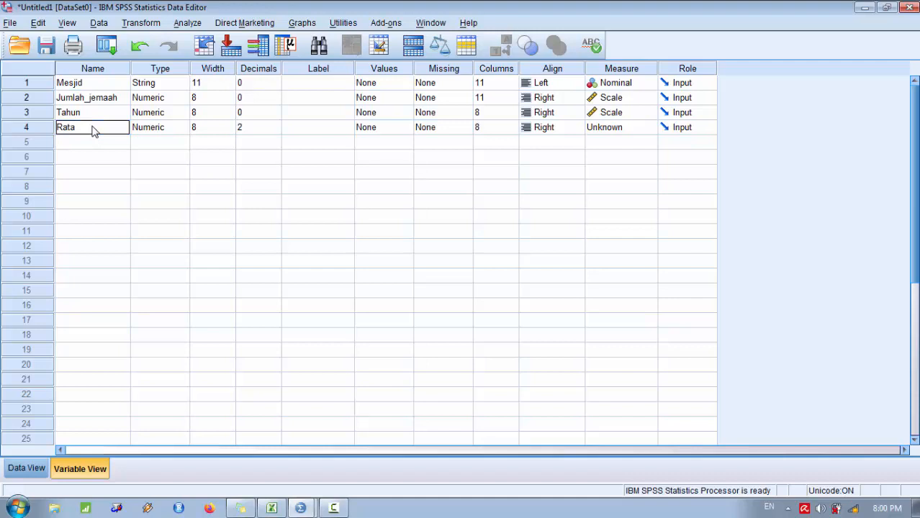
text(-rata_jemaah)
click(142, 128)
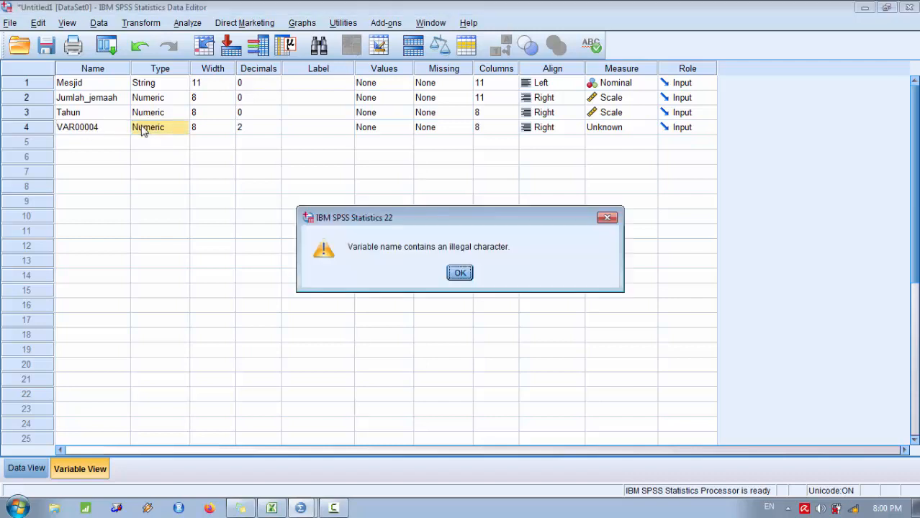
click(460, 272)
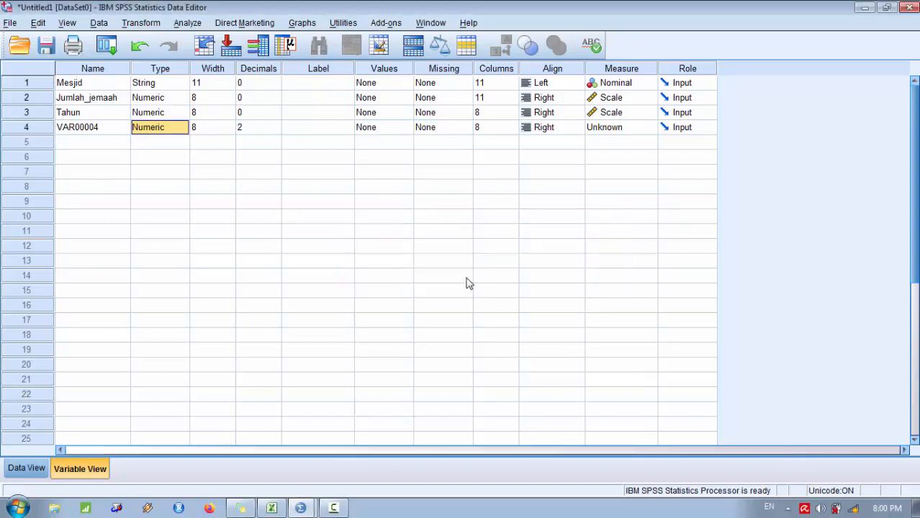
Step: Rename the fourth variable to Rata2_jemaah, with 0 decimals and the Scale measurement level
click(93, 129)
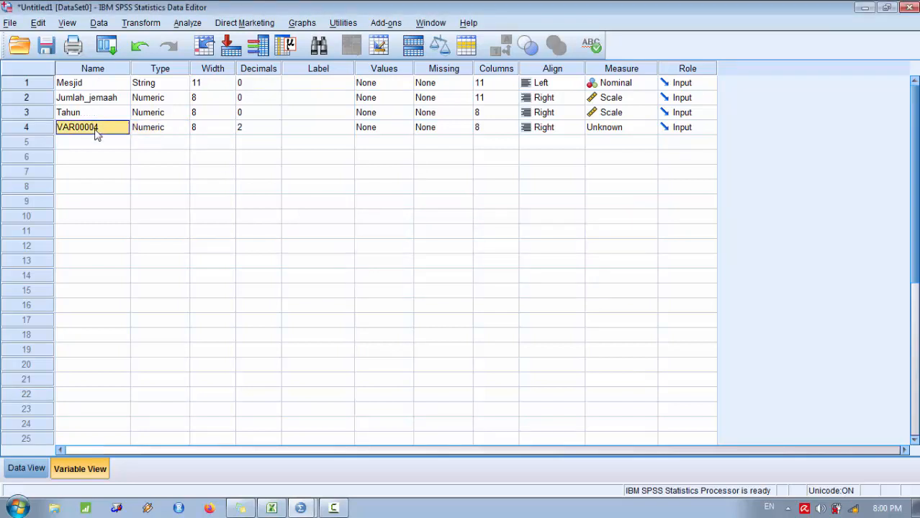
text(Rata2_jemaah)
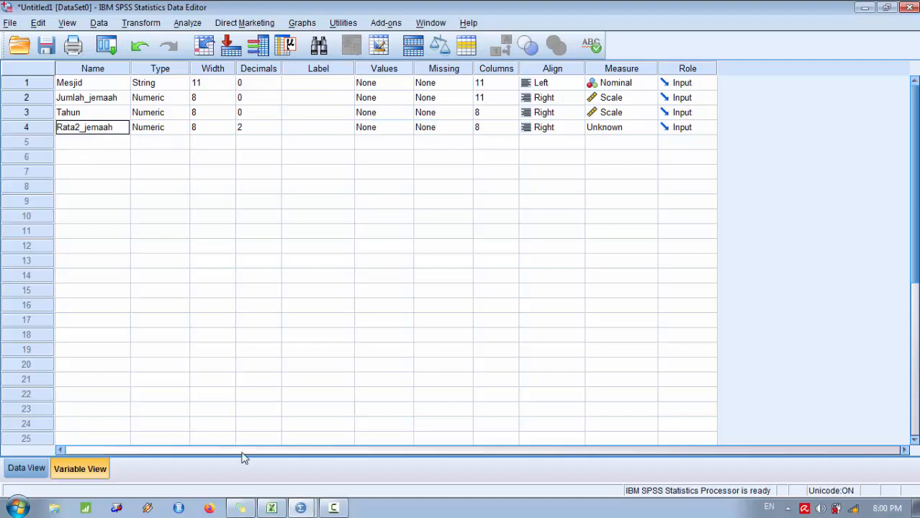
click(272, 508)
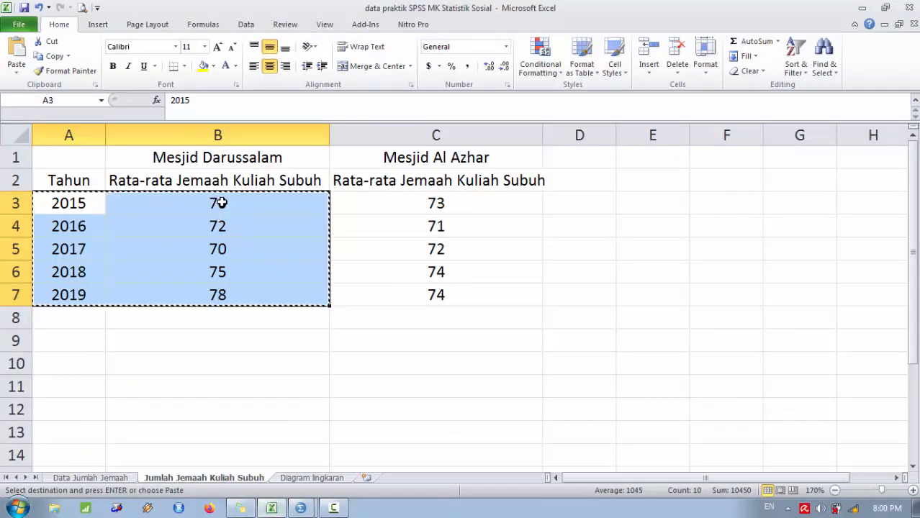
click(285, 508)
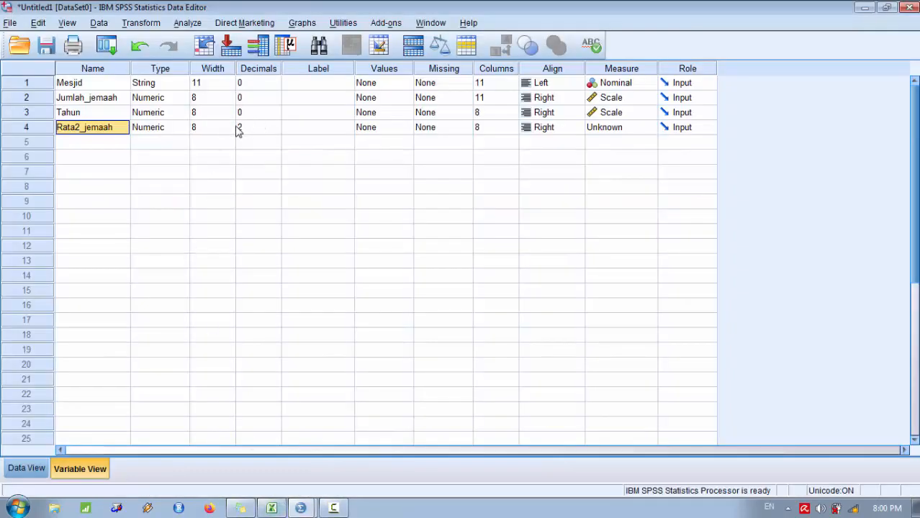
click(243, 127)
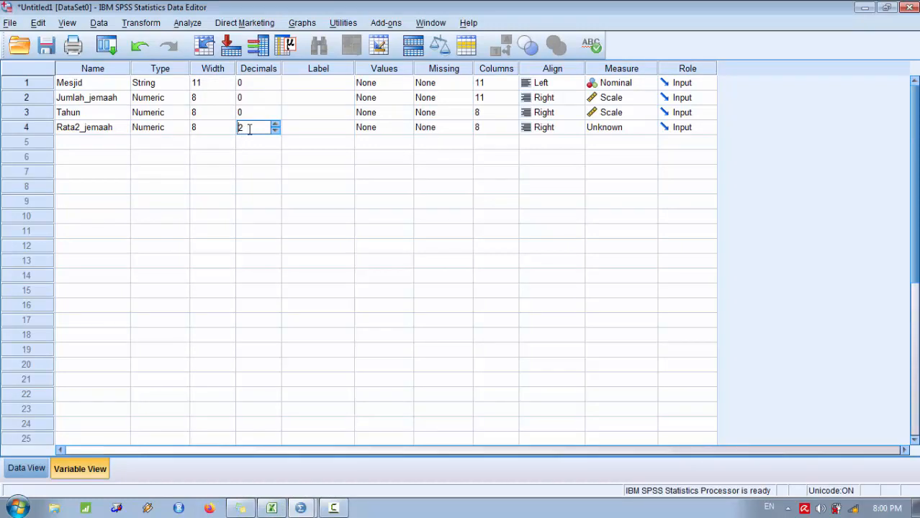
click(275, 131)
click(275, 131)
click(638, 132)
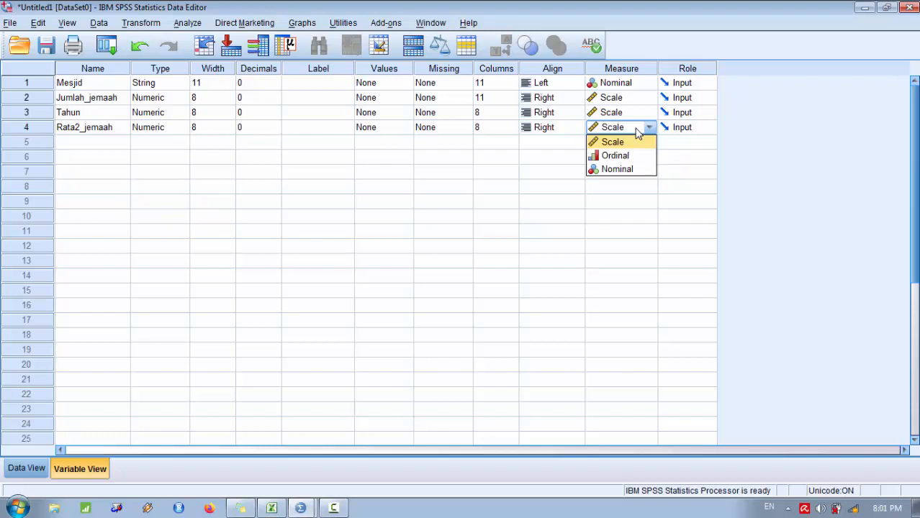
click(616, 142)
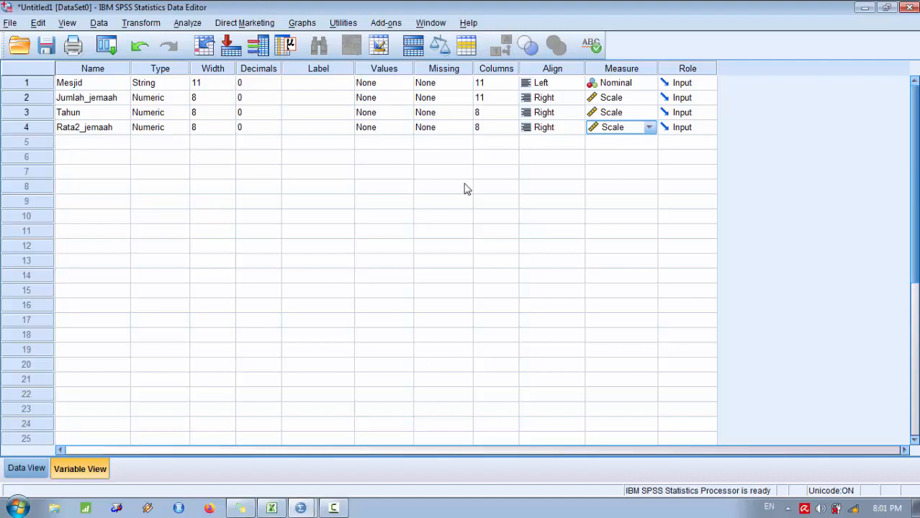
Step: Show the data values and widen the Rata2_jemaah column so its name fits on one line
click(21, 470)
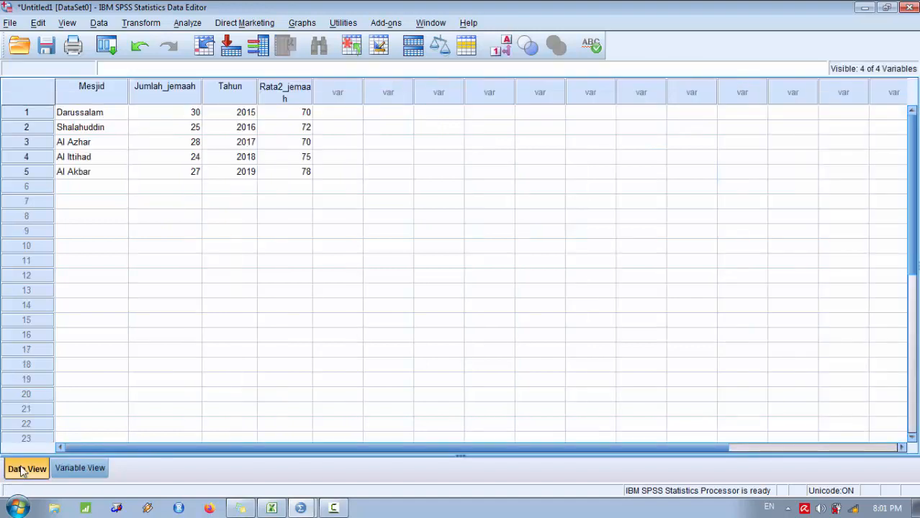
drag(315, 86, 328, 85)
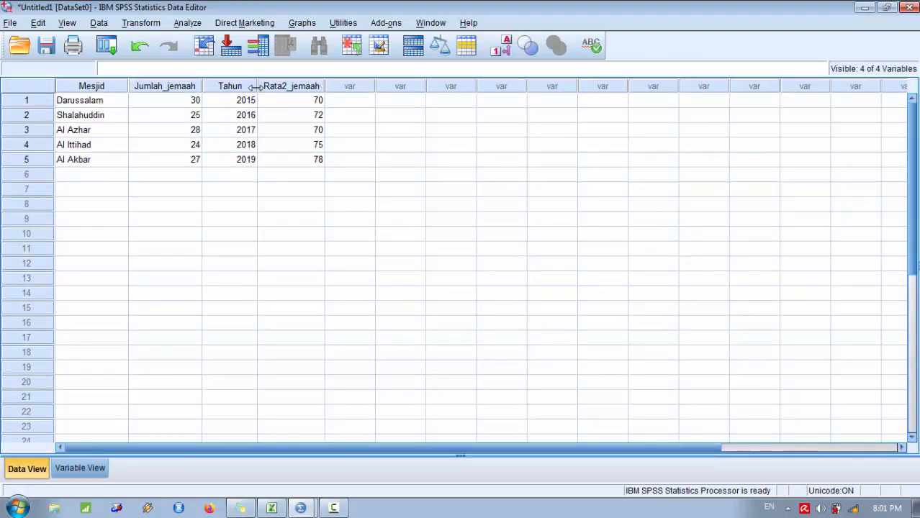
Step: Narrow the Tahun column slightly and set up a simple line chart for values of individual cases
drag(257, 85, 245, 86)
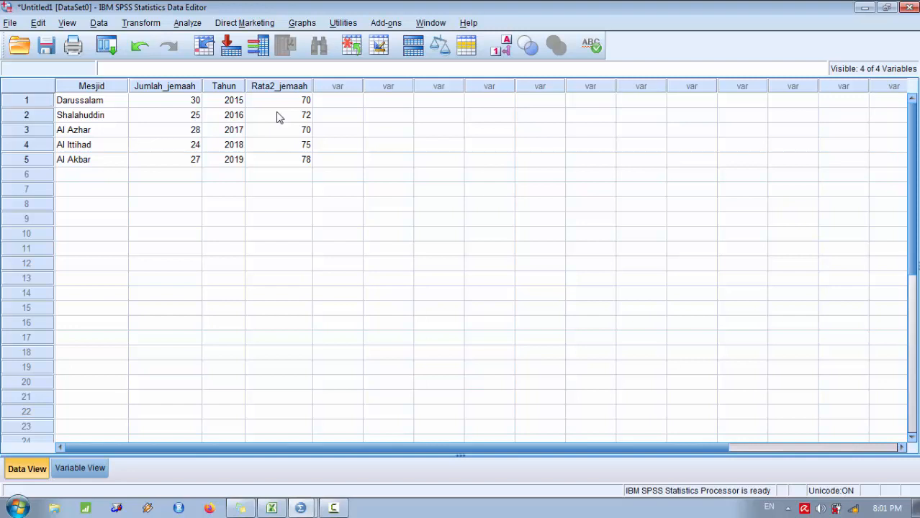
click(304, 23)
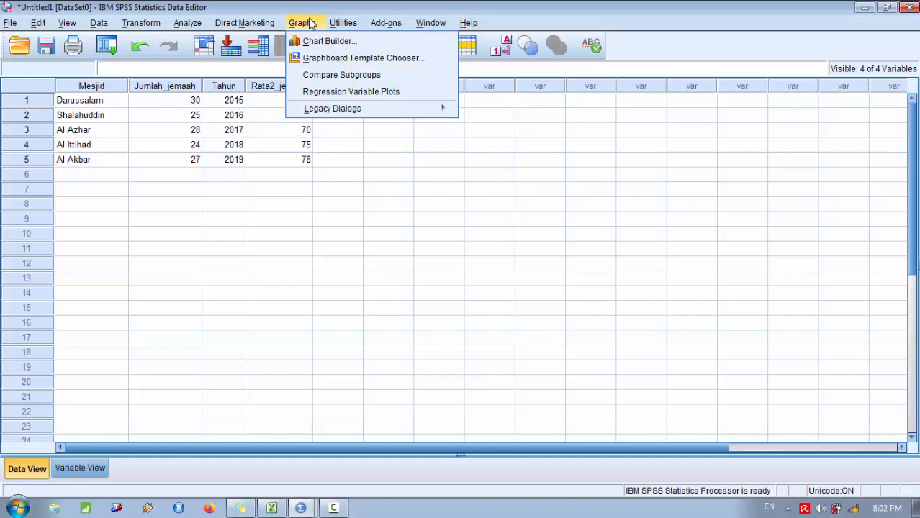
mouse_move(332, 108)
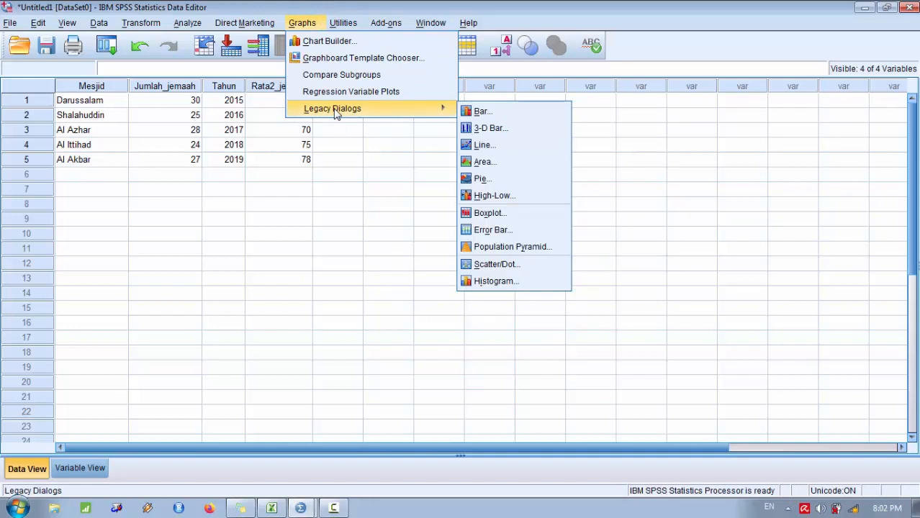
click(482, 145)
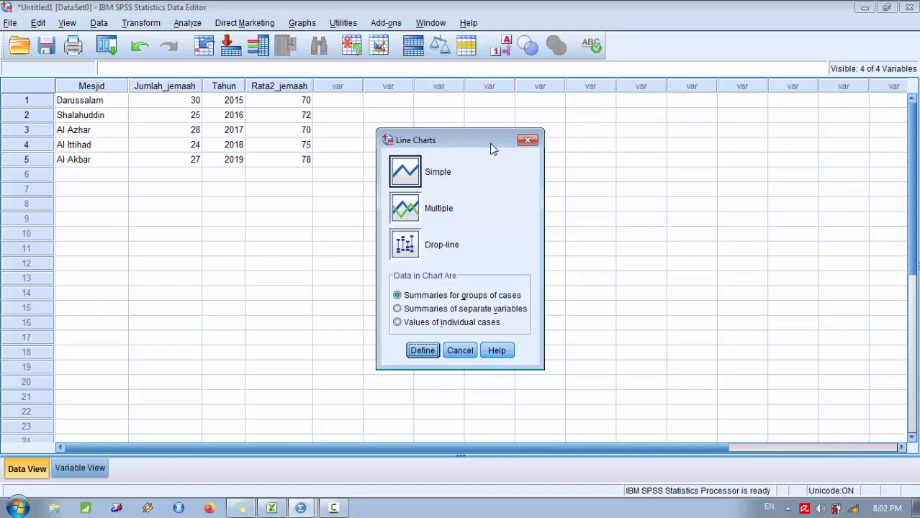
click(400, 177)
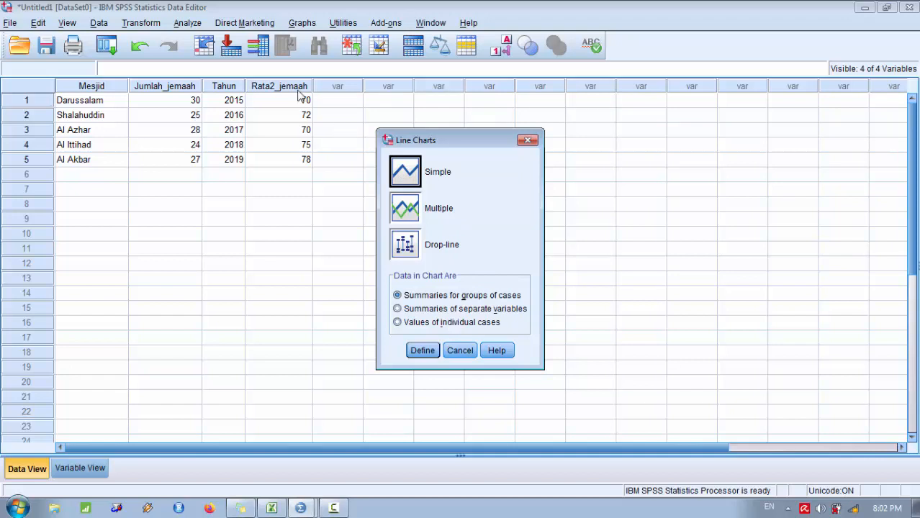
click(398, 323)
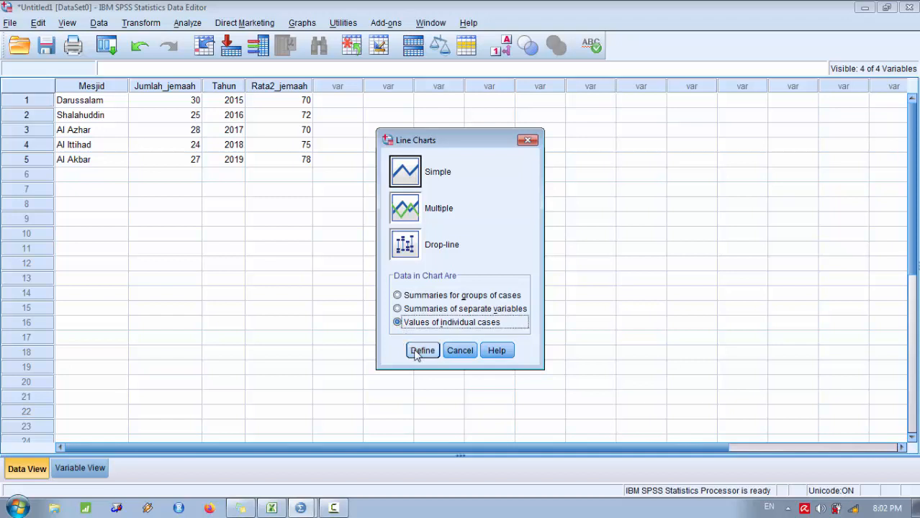
click(422, 350)
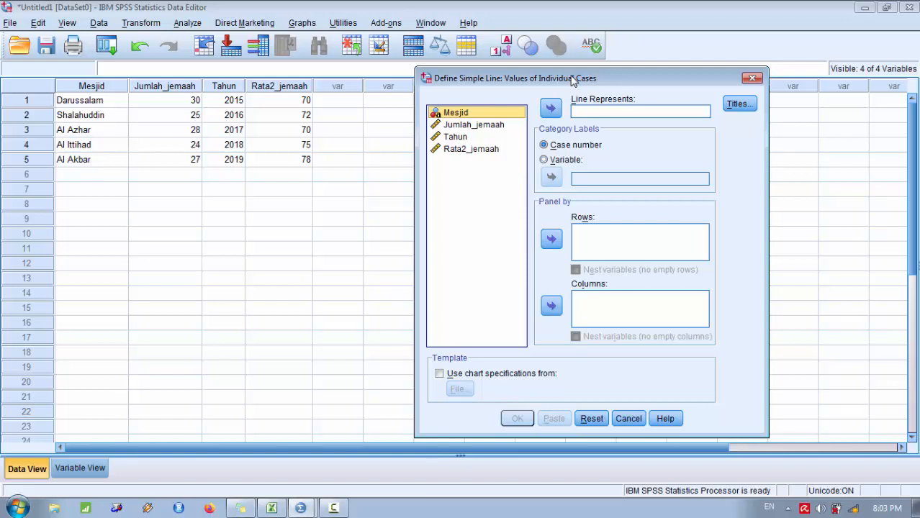
Step: Create the line chart with Rata2_jemaah as the line and the Tahun variable as category labels
click(456, 149)
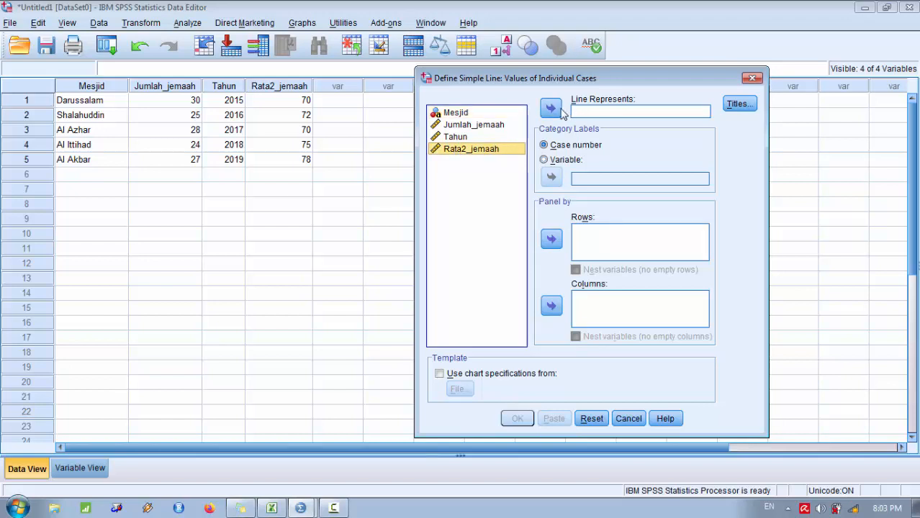
click(552, 108)
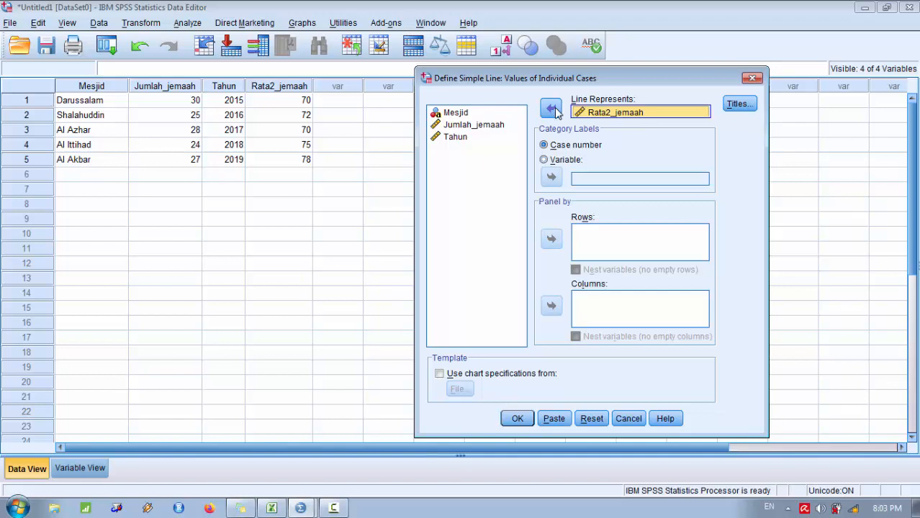
click(460, 139)
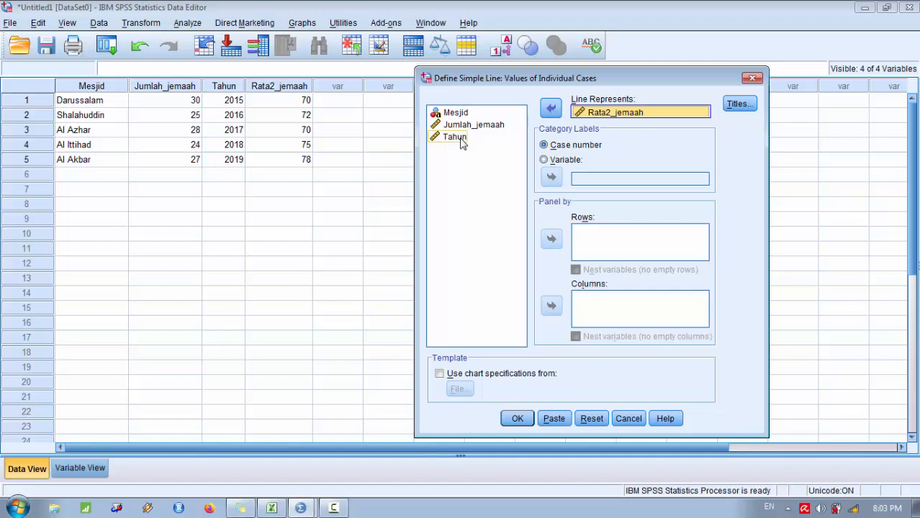
click(461, 139)
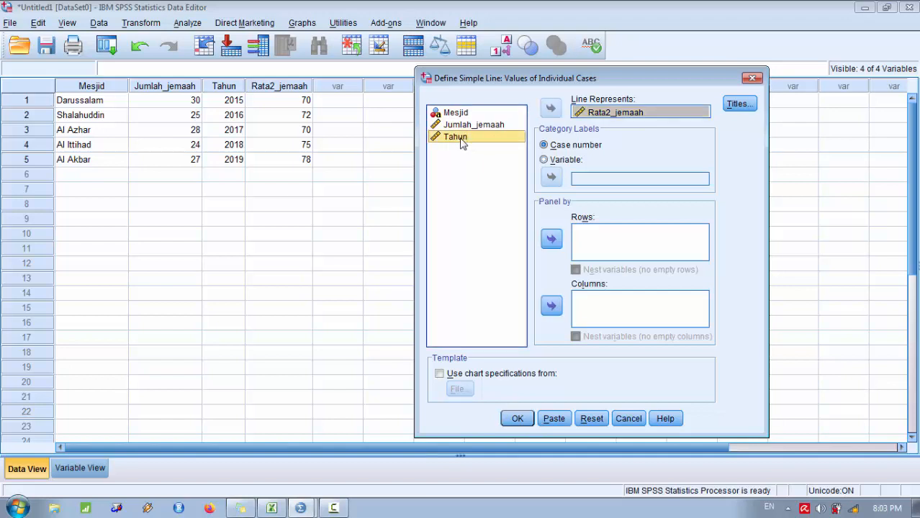
click(544, 161)
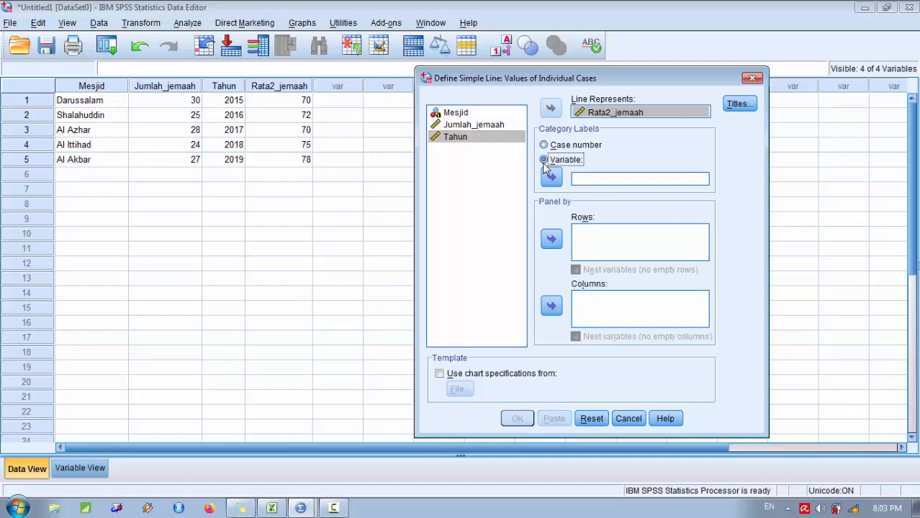
click(459, 141)
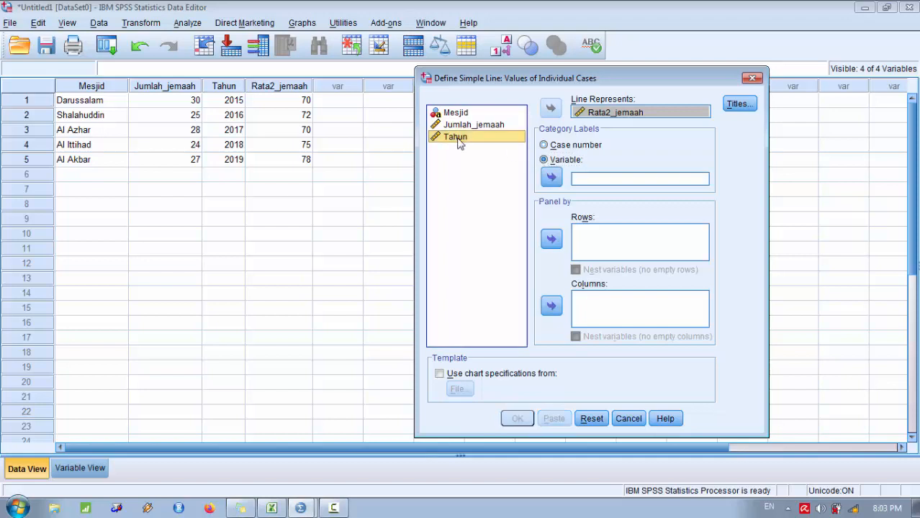
click(552, 177)
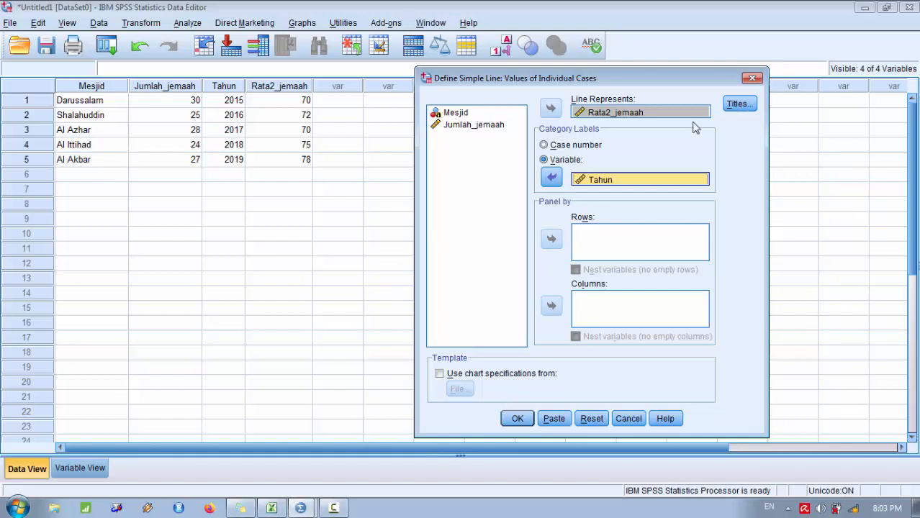
click(515, 420)
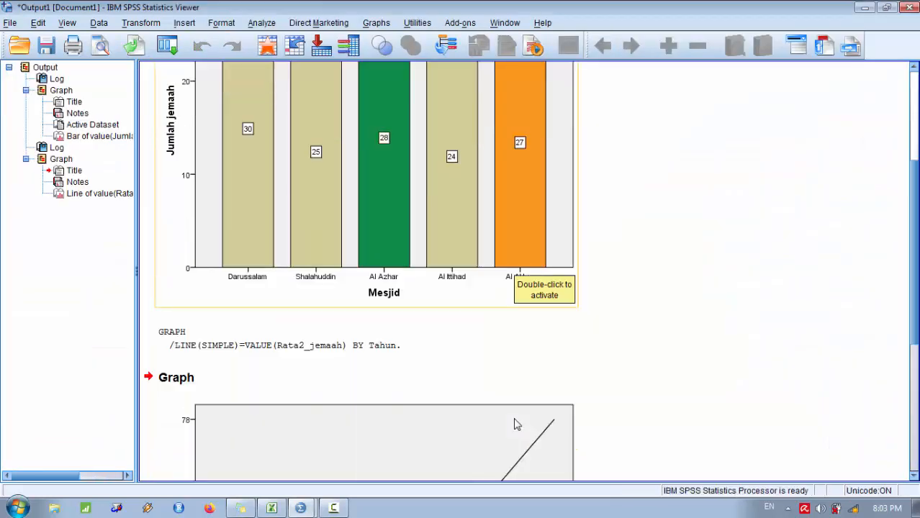
Step: Open the new line chart for editing in a separate window and maximize that window
drag(915, 244, 916, 359)
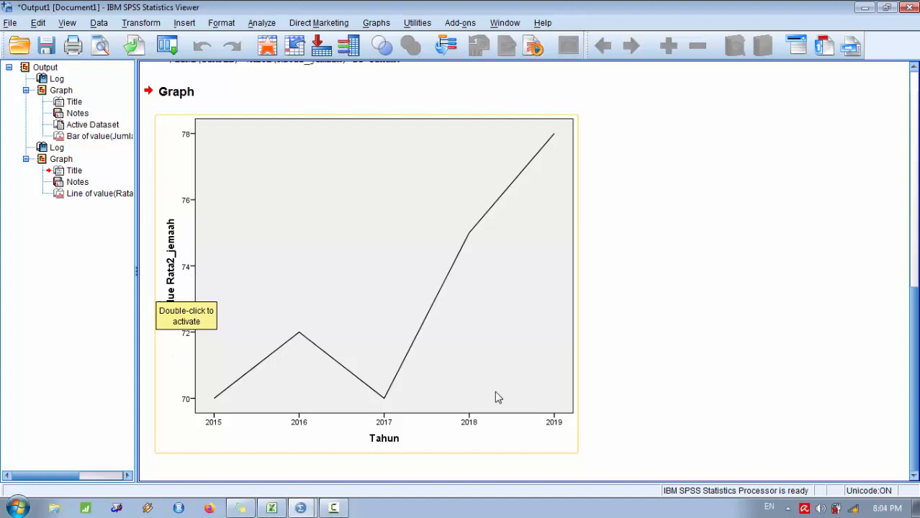
click(364, 202)
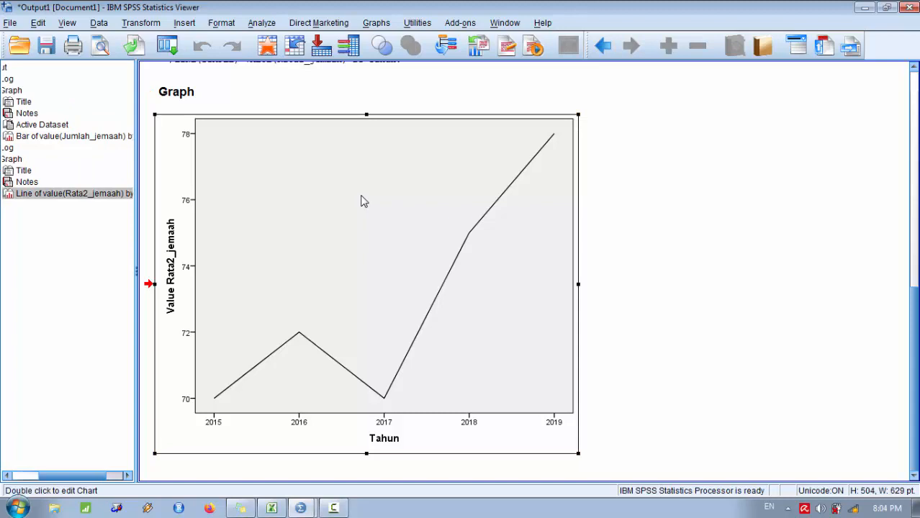
right_click(363, 201)
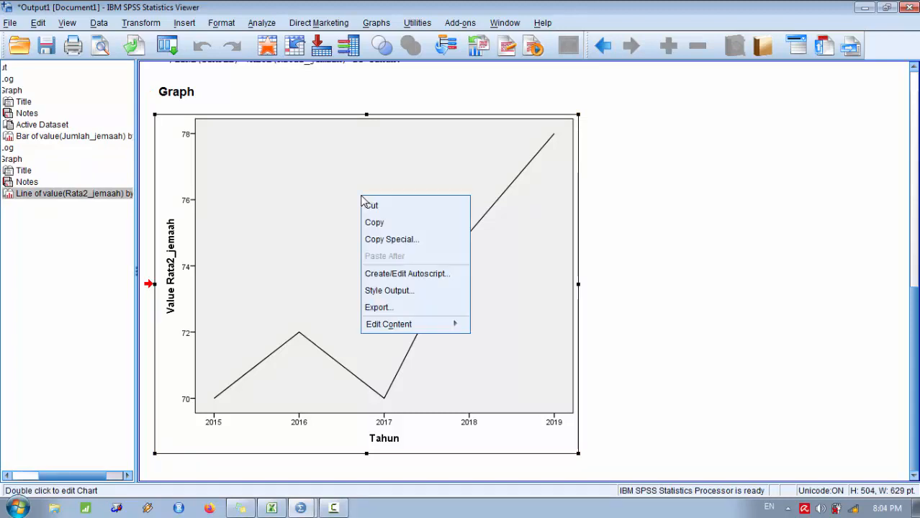
mouse_move(413, 328)
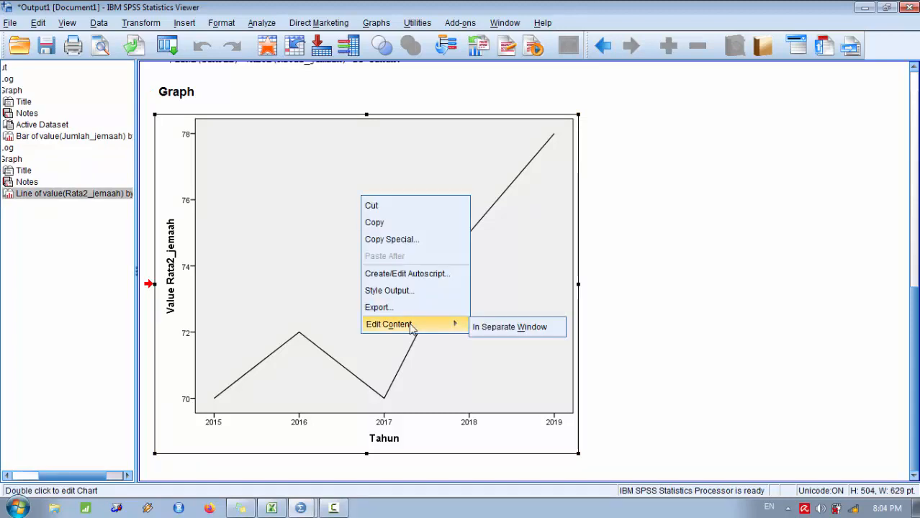
click(494, 333)
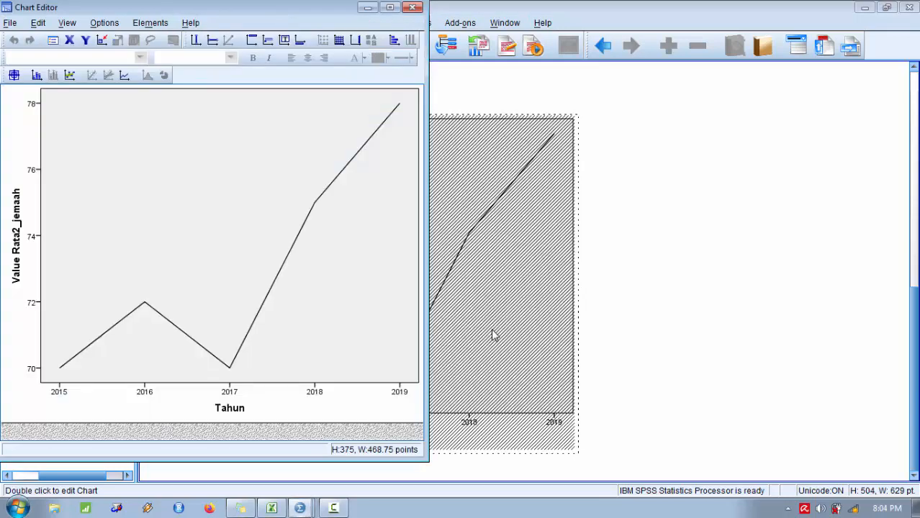
click(397, 8)
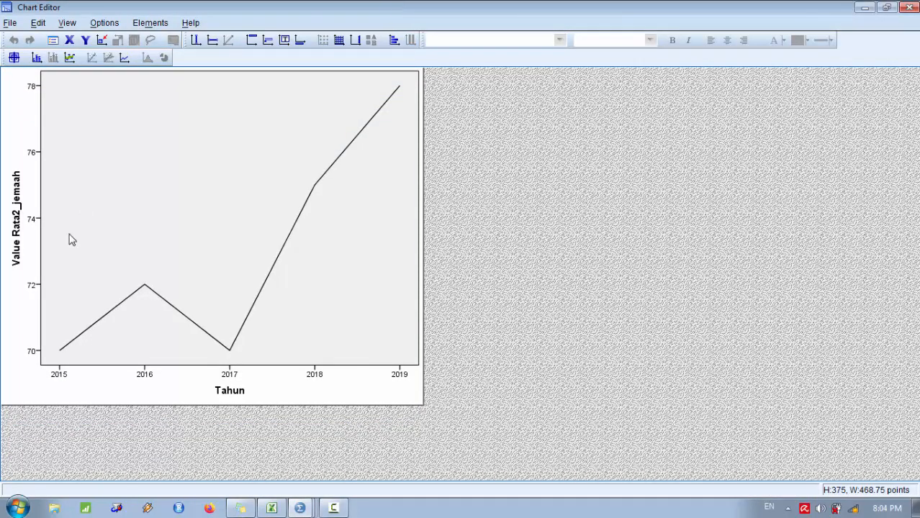
Step: Change the line chart's vertical axis title to "Rata-rata jemaah" and close the chart editor
click(19, 223)
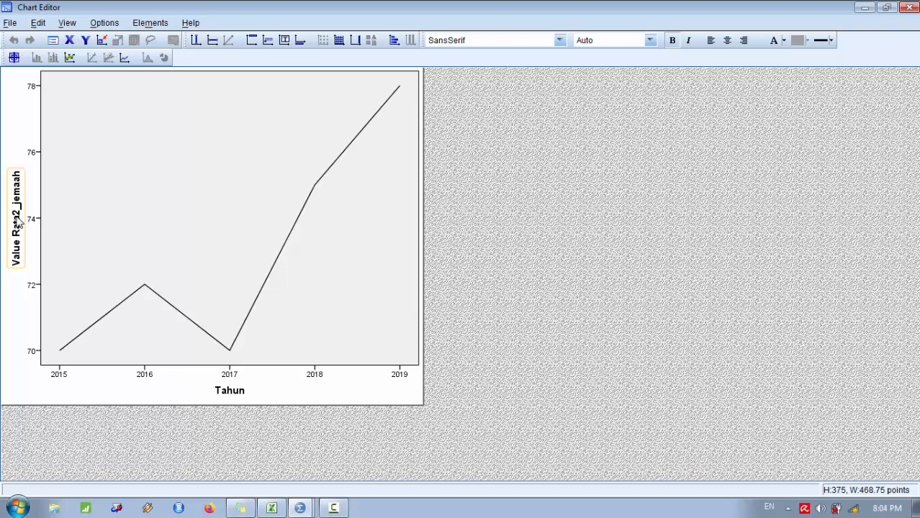
click(19, 223)
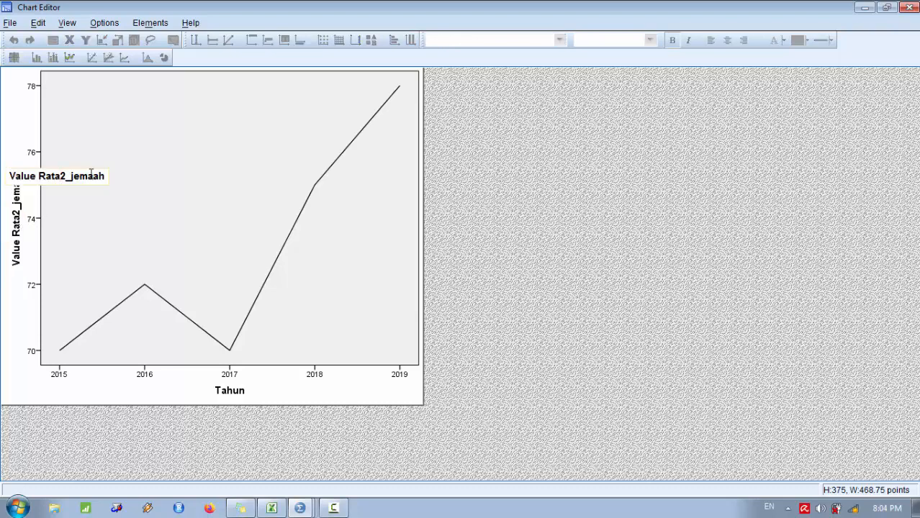
drag(105, 175, 11, 176)
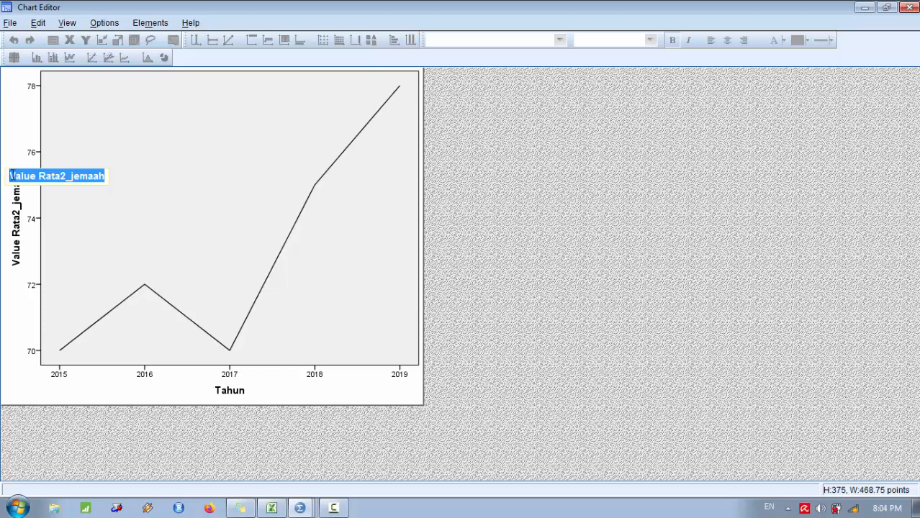
text(Rata)
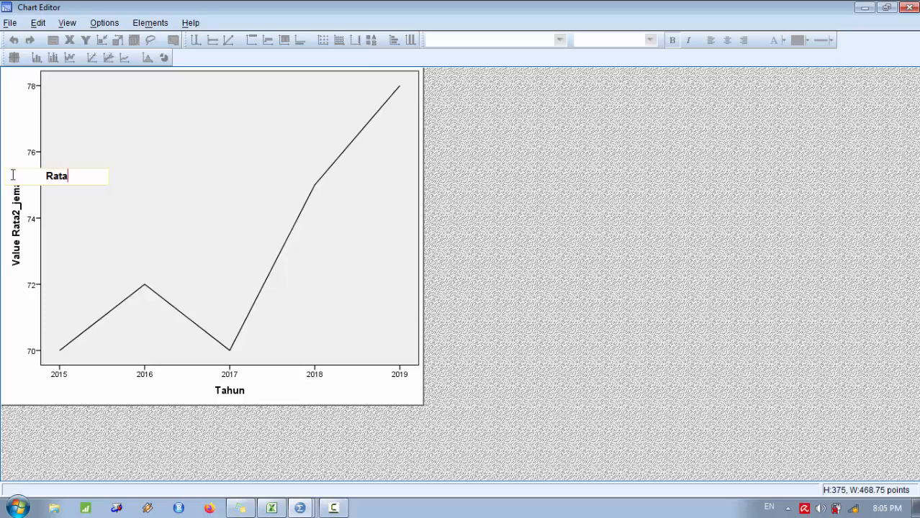
text(-rata jemaah)
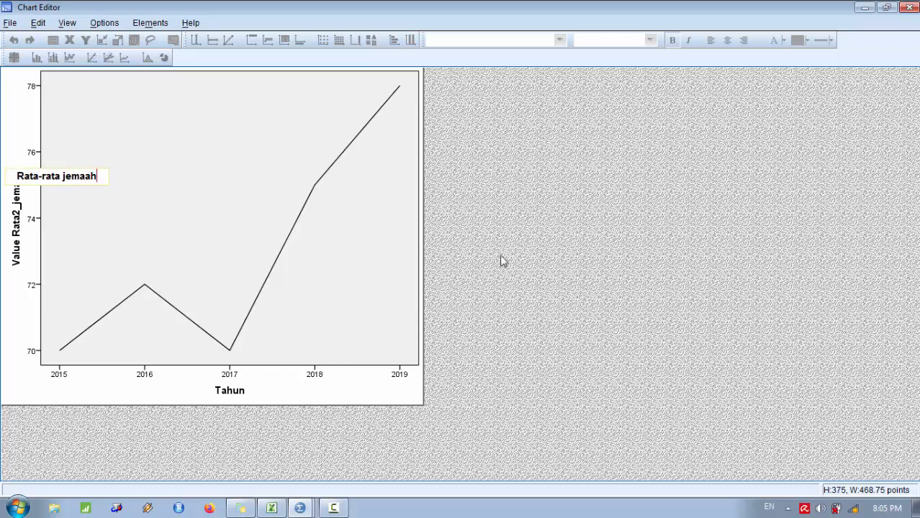
click(365, 199)
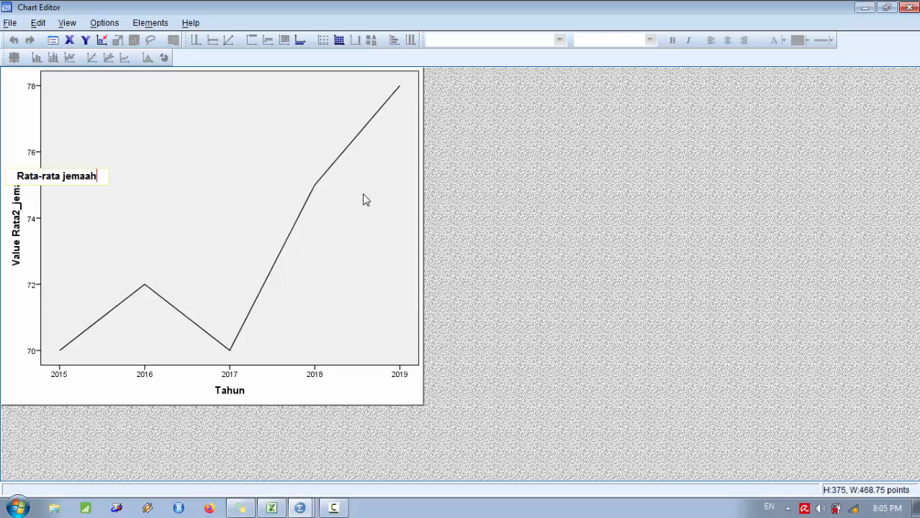
click(602, 221)
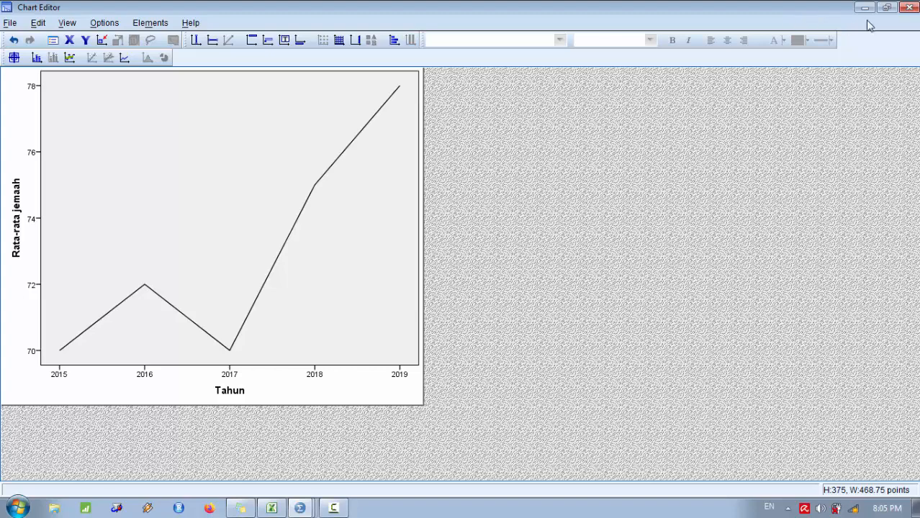
click(909, 7)
click(793, 265)
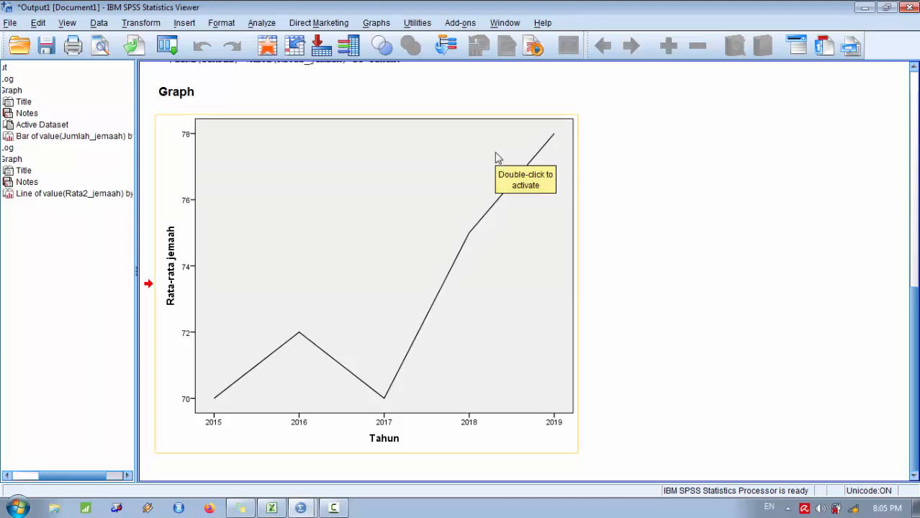
click(353, 184)
right_click(352, 185)
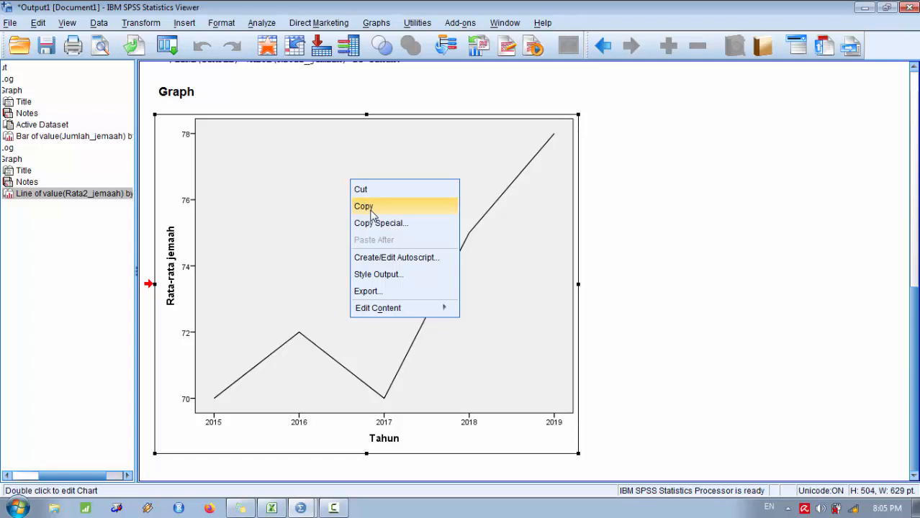
click(687, 286)
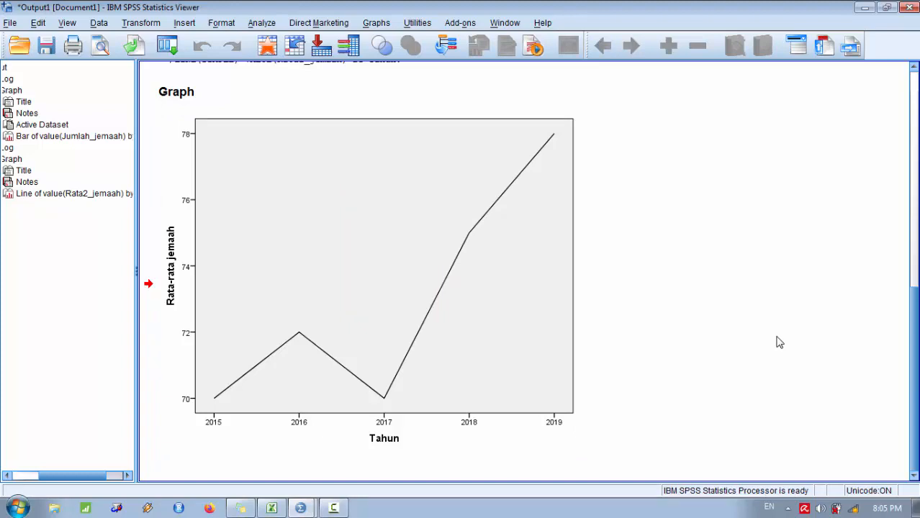
Step: Switch to the Excel workbook and view the "Diagram lingkaran" sheet's Asal Daerah and Jumlah jemaah data at 180% zoom
click(273, 509)
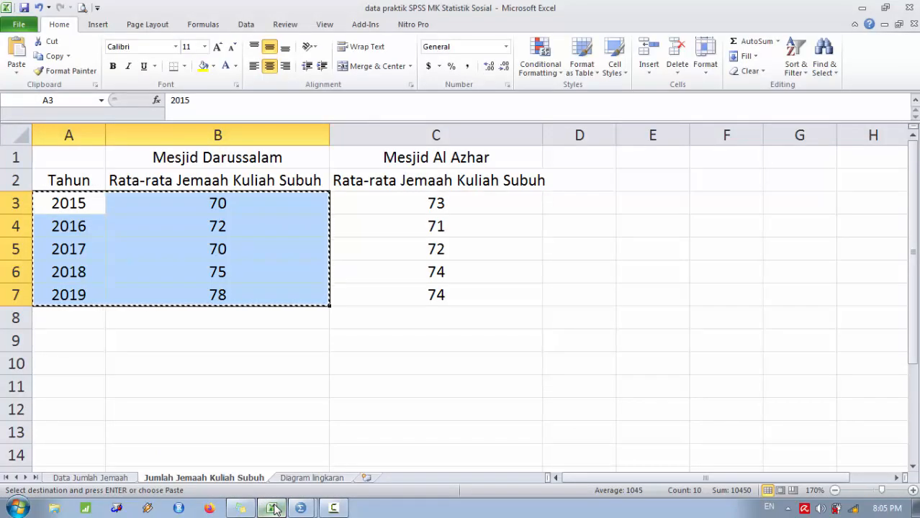
click(308, 479)
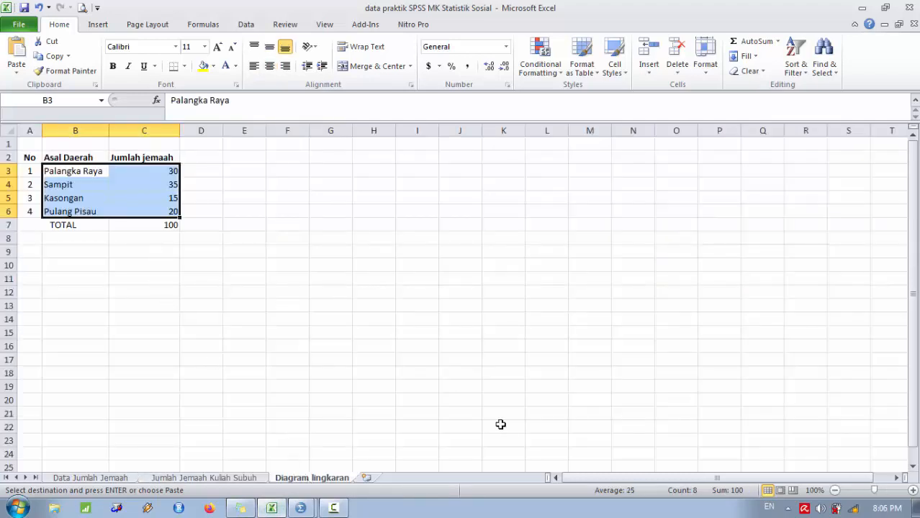
click(912, 490)
click(912, 490)
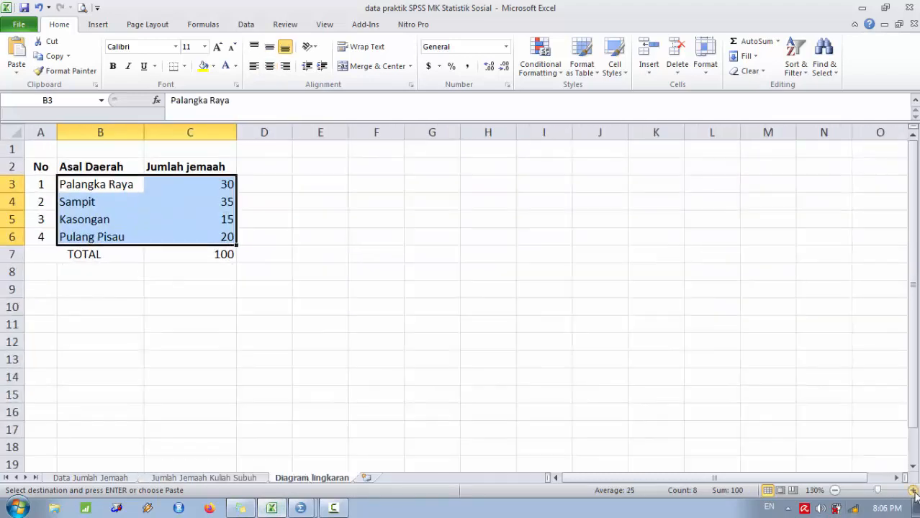
click(913, 490)
click(912, 490)
click(912, 490)
click(912, 490)
click(913, 490)
click(912, 490)
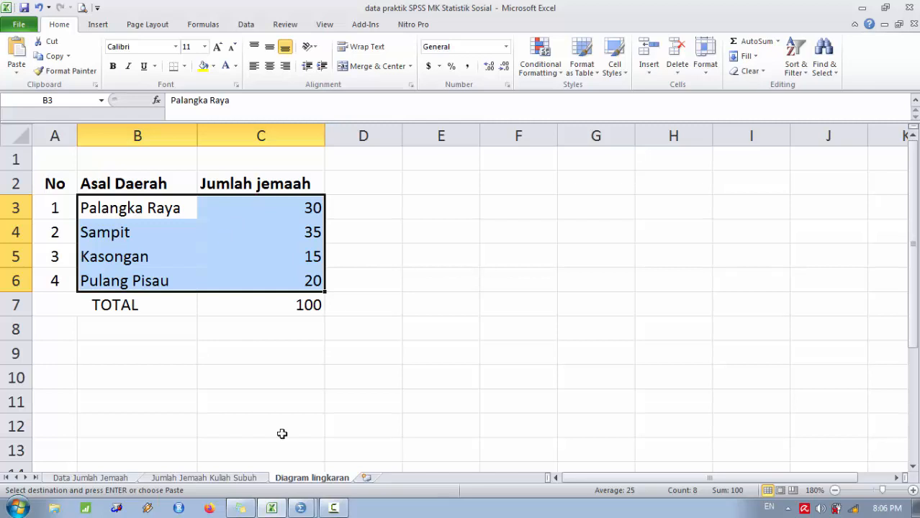
Step: Copy the four Asal Daerah and Jumlah jemaah rows without the total from Excel and paste them into the first empty column in SPSS
click(317, 360)
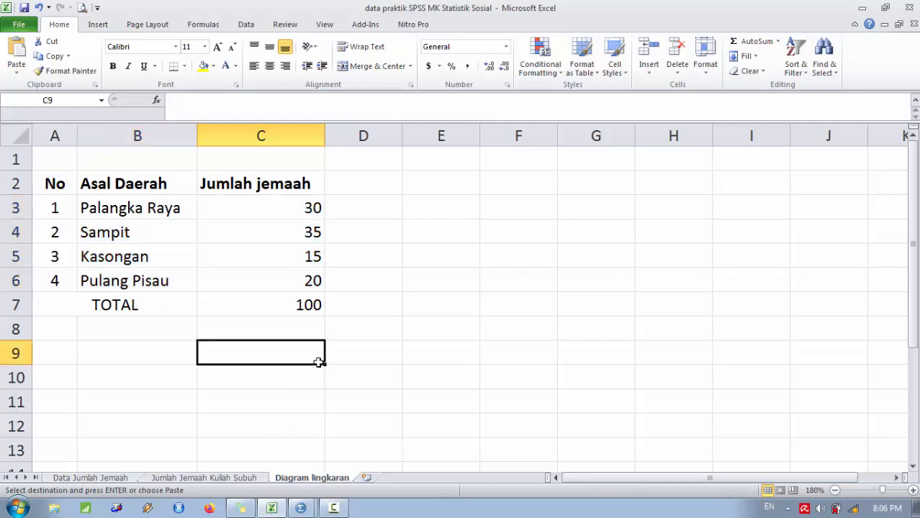
drag(102, 208, 272, 283)
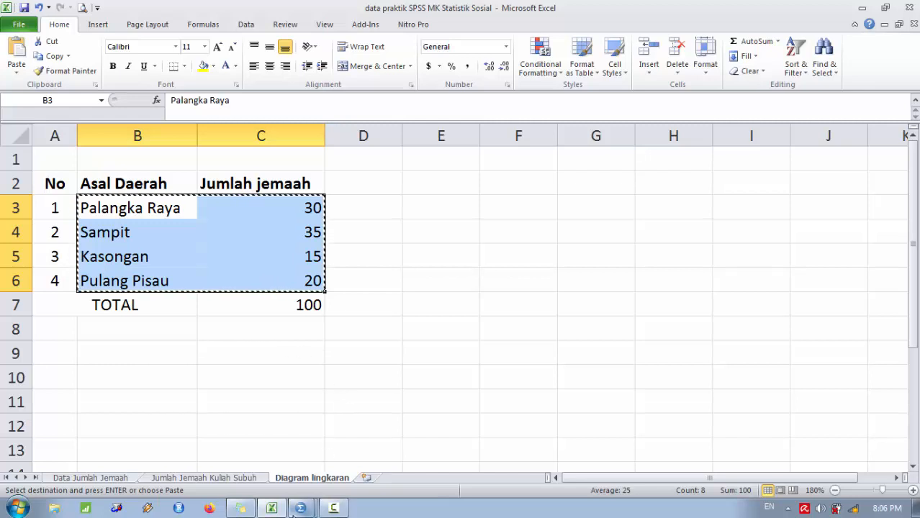
click(301, 508)
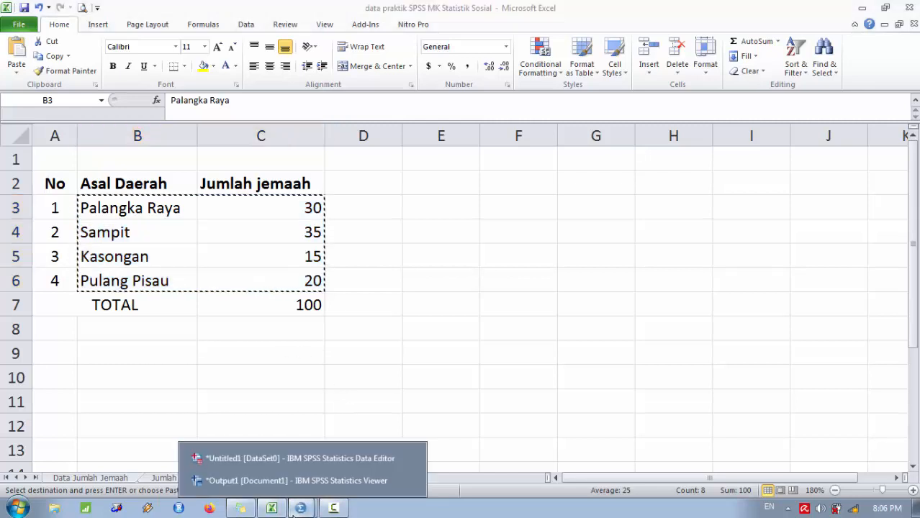
click(241, 459)
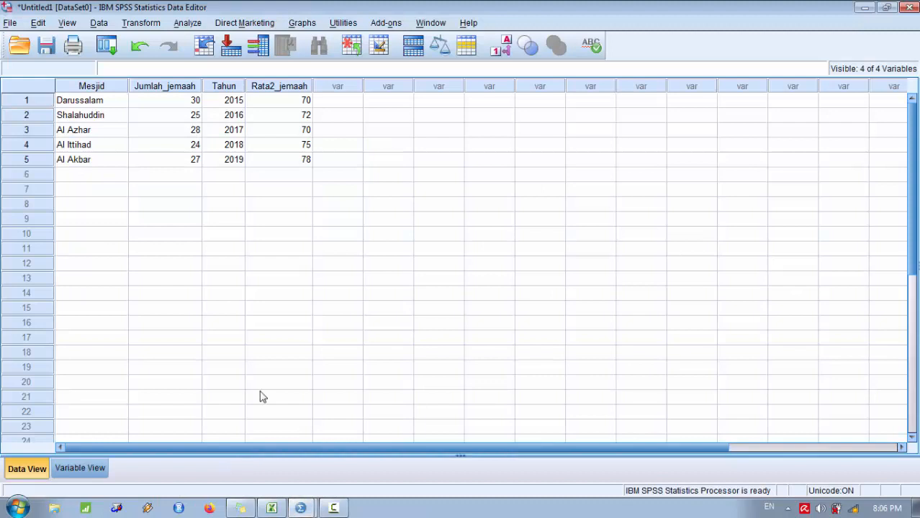
click(341, 103)
right_click(341, 106)
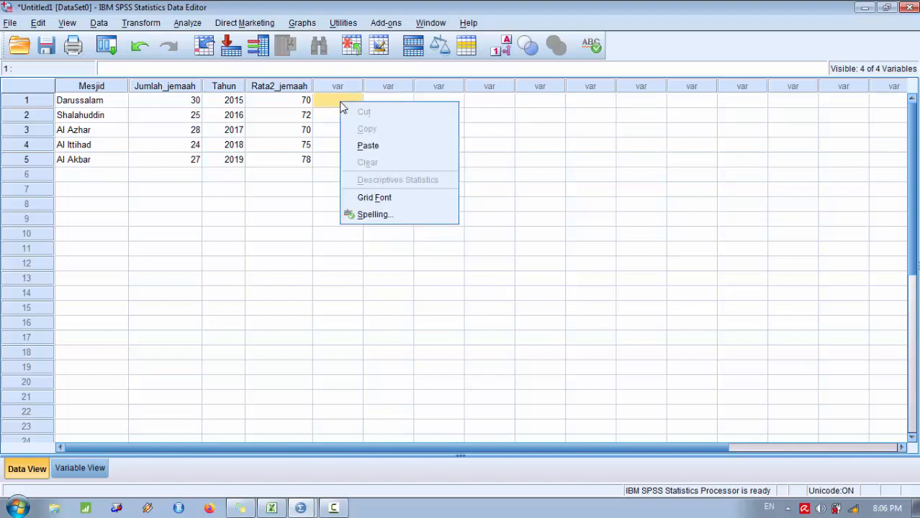
click(384, 150)
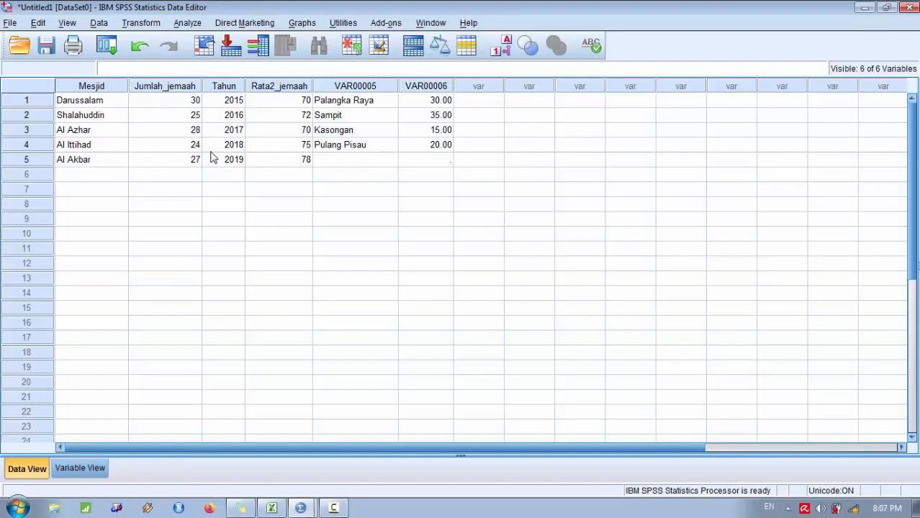
Step: Rename the fifth variable, which holds the region names, to Asal_daerah
click(79, 468)
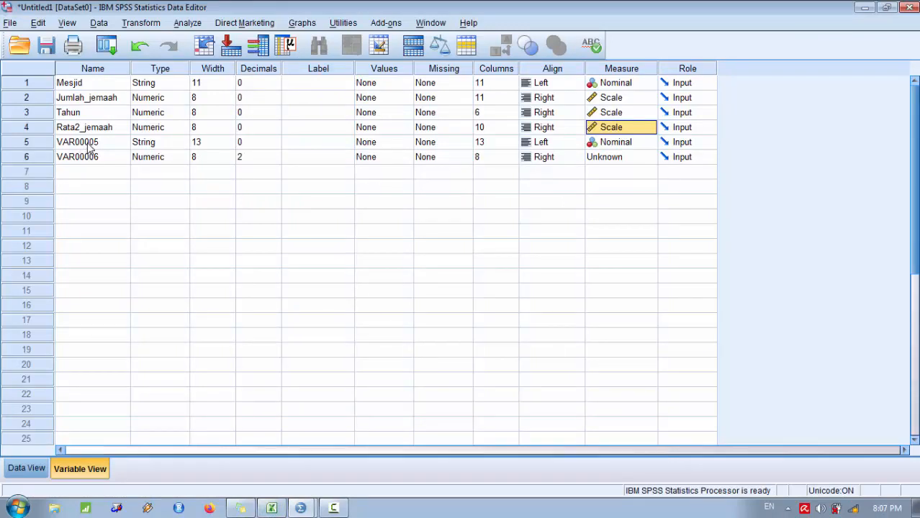
click(88, 146)
text(A)
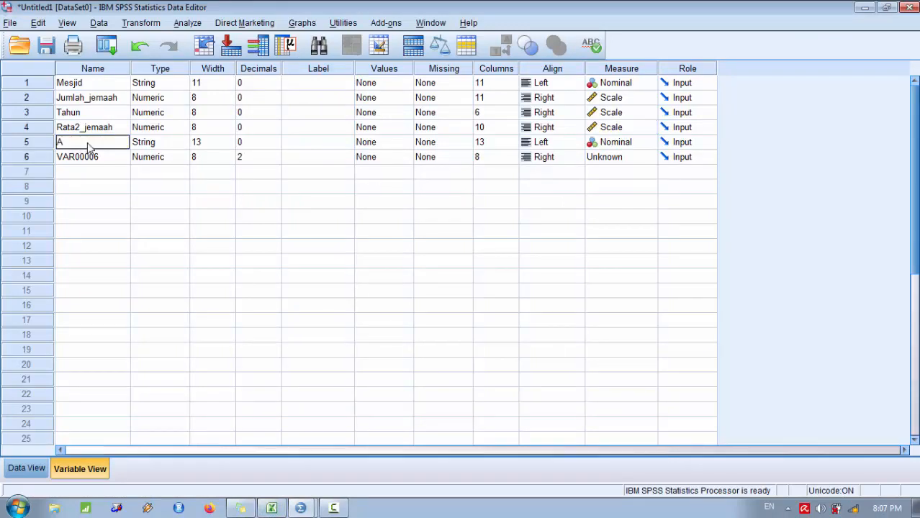
text(sal_daerah)
click(277, 513)
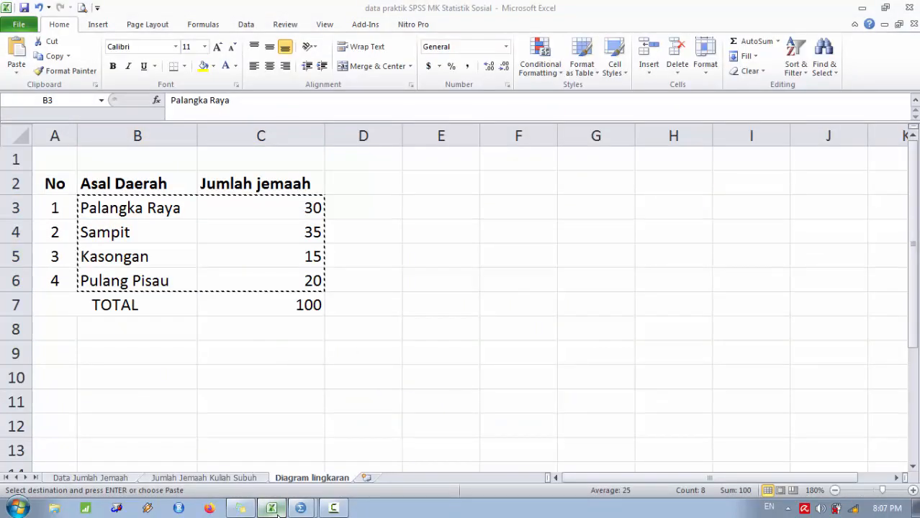
click(278, 513)
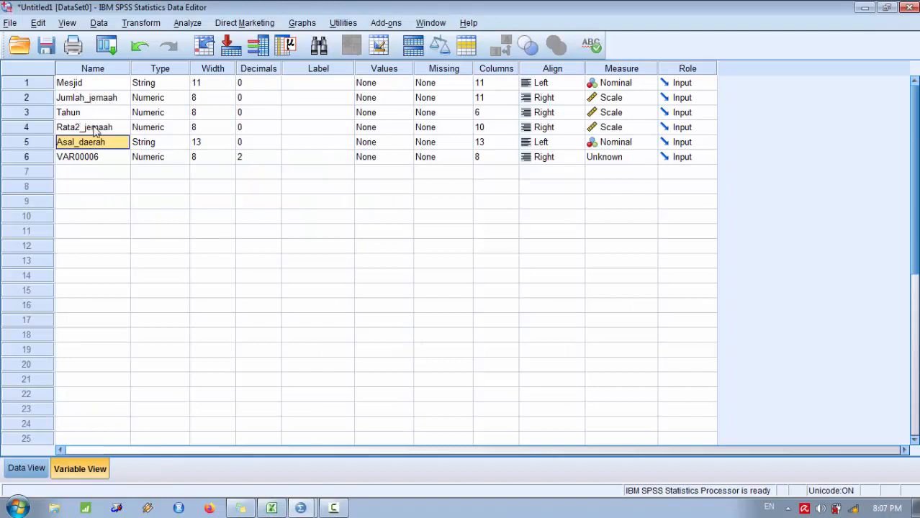
Step: Rename the sixth variable, which holds the attendee counts by region, to Jmlh_jemaah
click(83, 161)
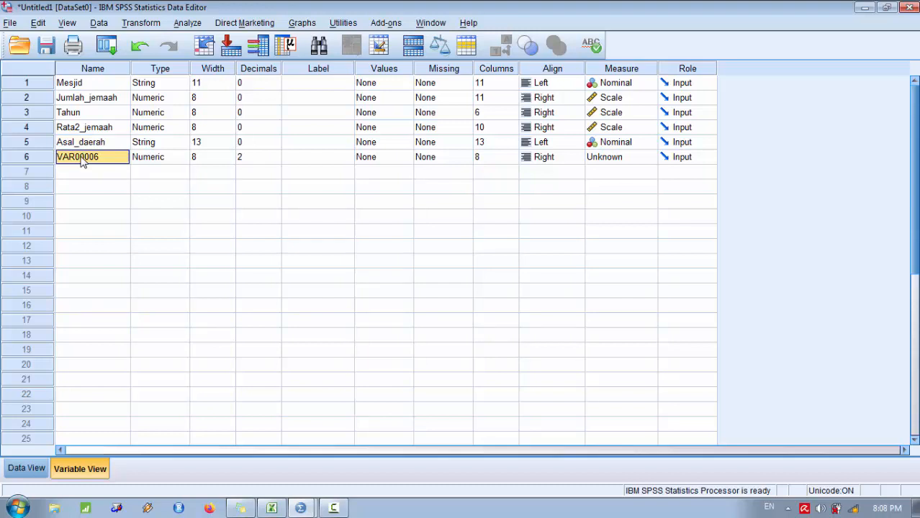
text(Jmlh)
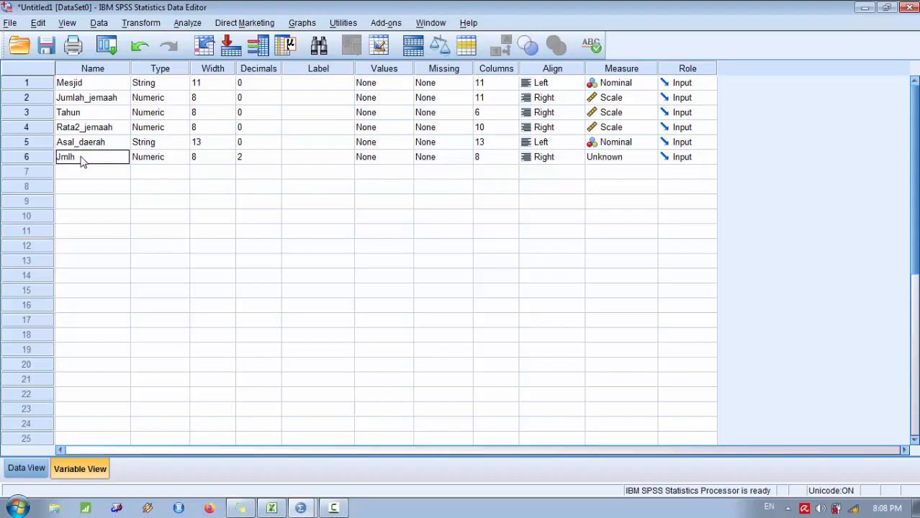
text(_jemaah)
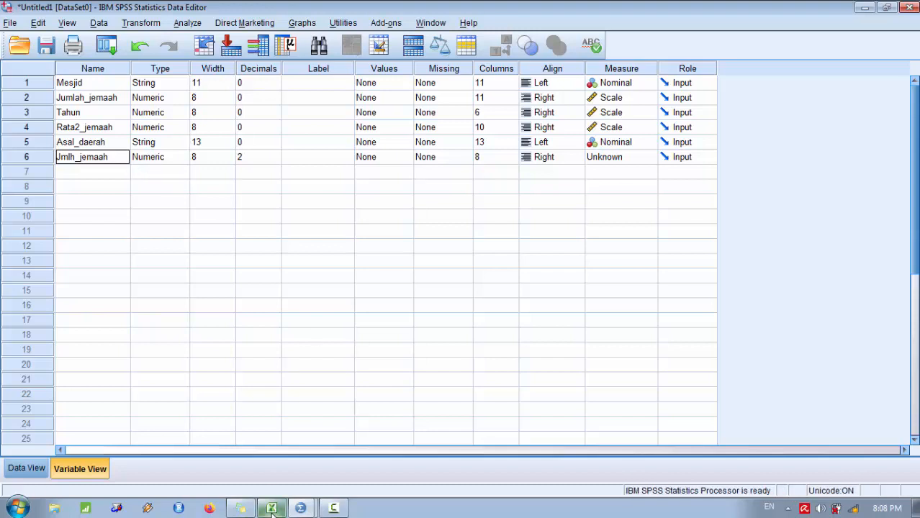
mouse_move(272, 509)
click(272, 509)
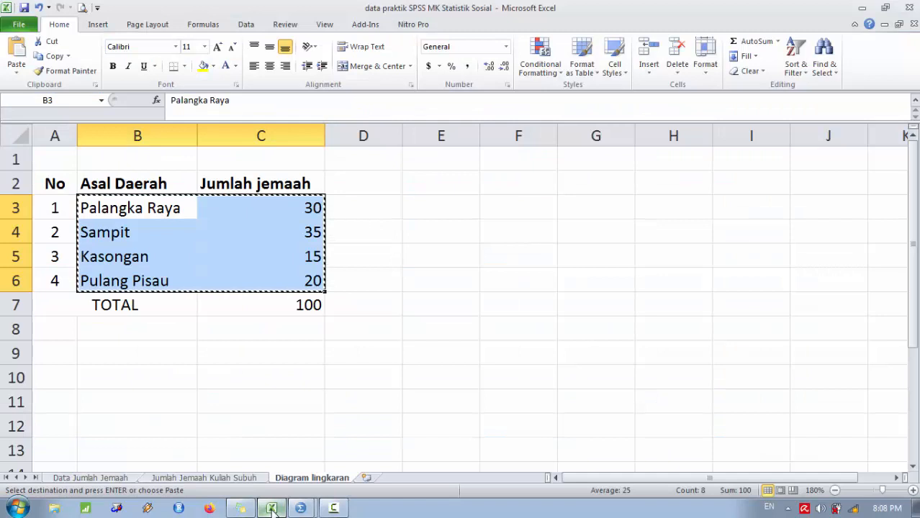
click(272, 509)
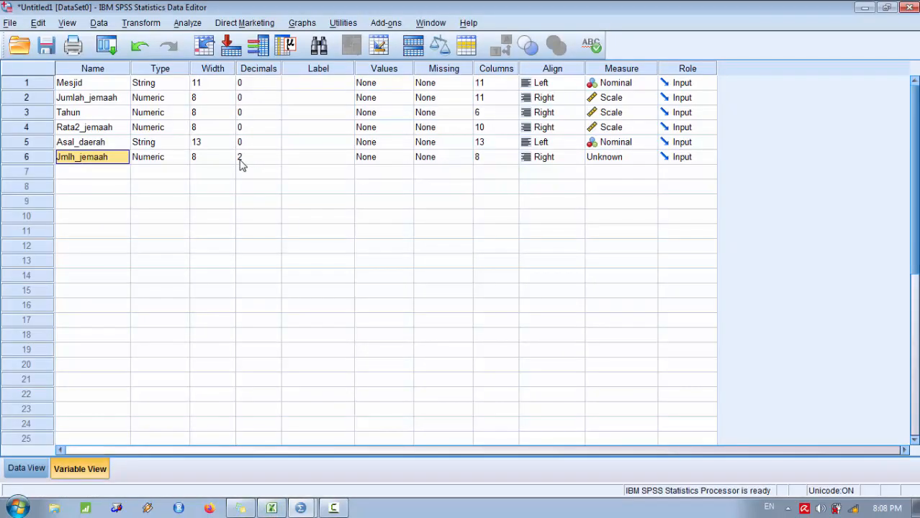
Step: Set Jmlh_jemaah to 0 decimals and its measurement level to Scale
click(248, 160)
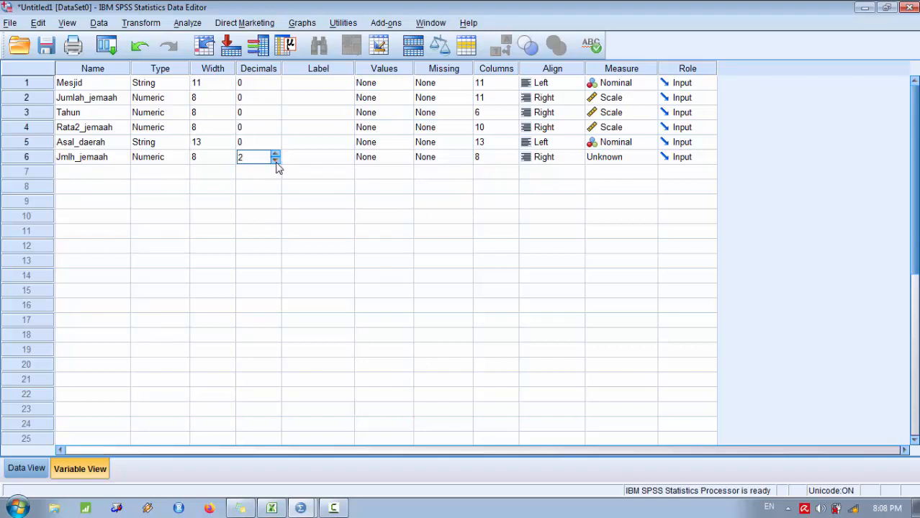
click(276, 160)
click(275, 161)
click(613, 160)
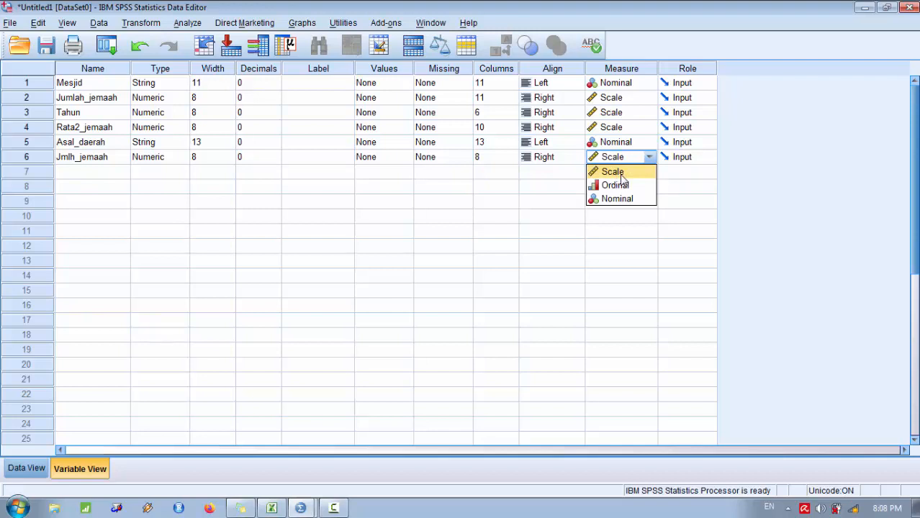
click(621, 176)
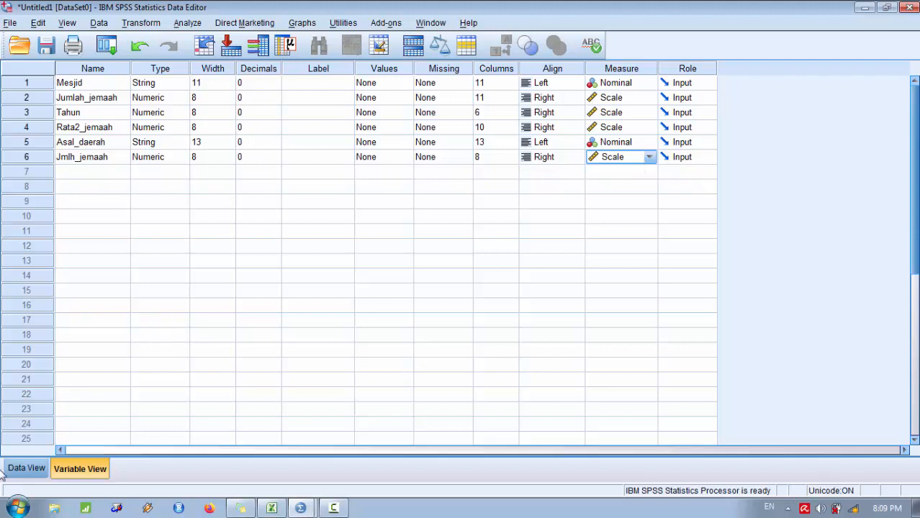
Step: Return to the data values, narrow the Asal_daerah column slightly and widen the Jmlh_jemaah column to fit its name
click(22, 473)
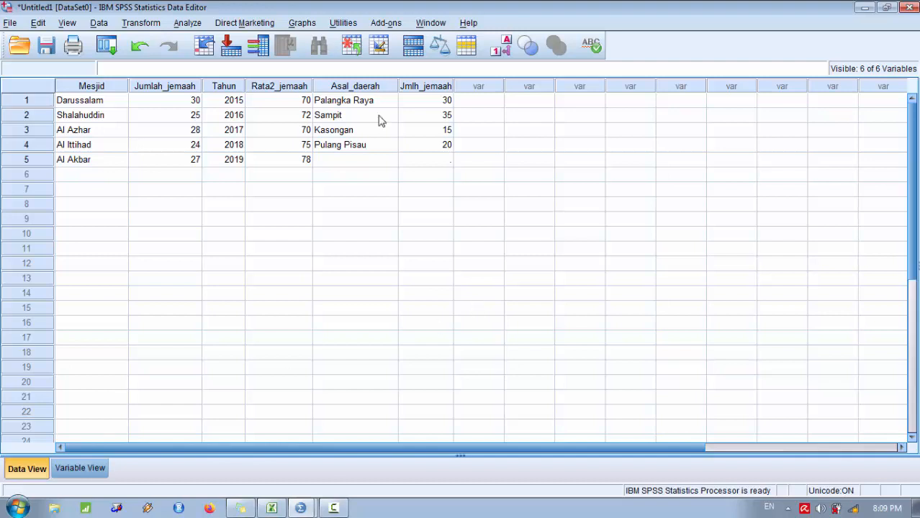
drag(398, 86, 386, 86)
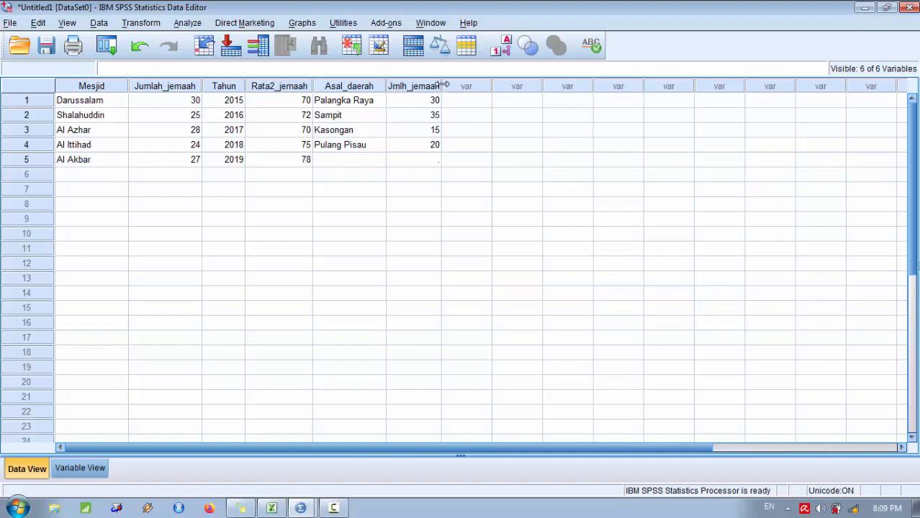
drag(442, 85, 453, 84)
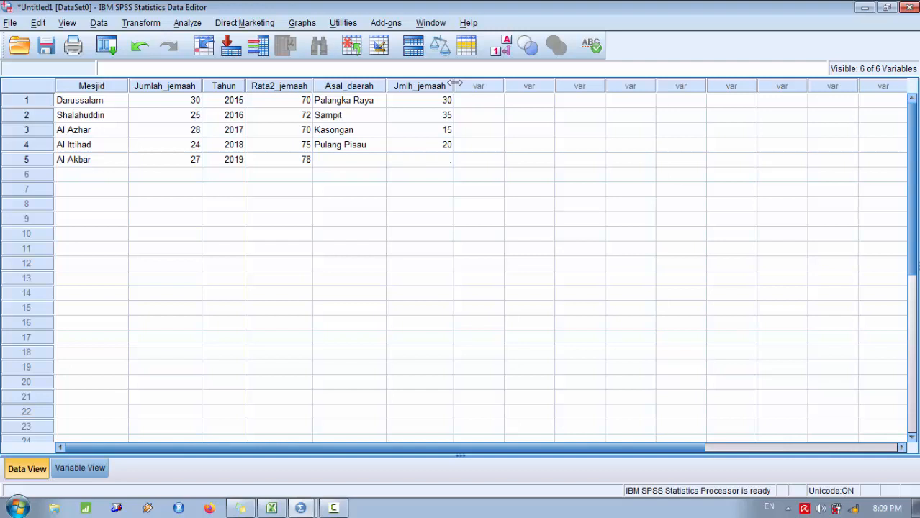
Step: Start defining a legacy pie chart based on values of individual cases
click(298, 24)
mouse_move(354, 113)
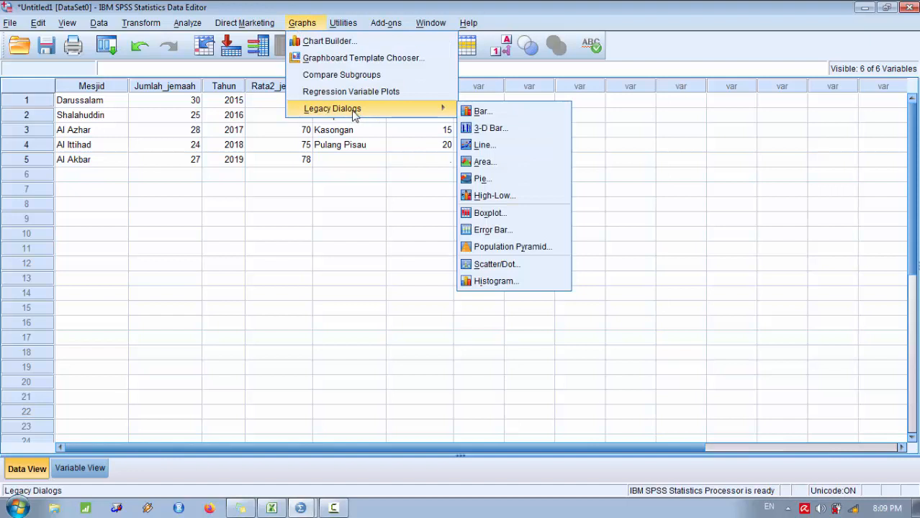
click(482, 180)
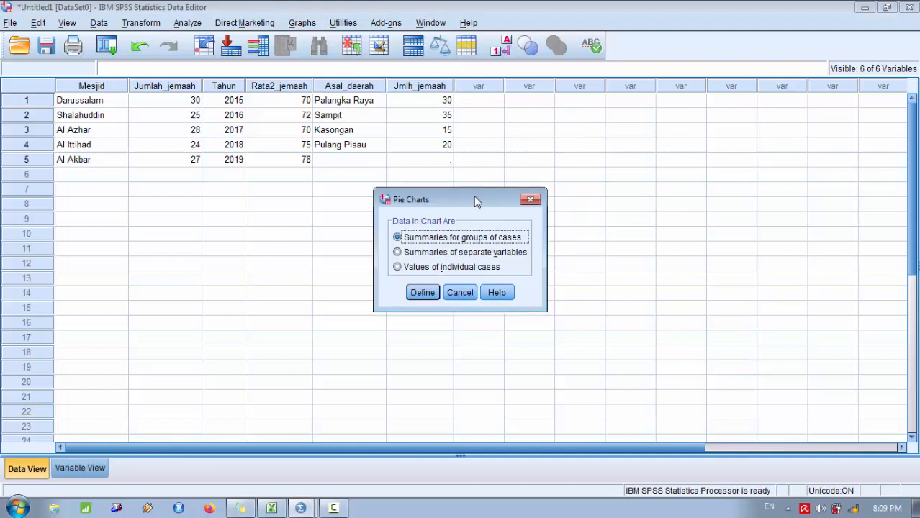
drag(474, 197, 505, 149)
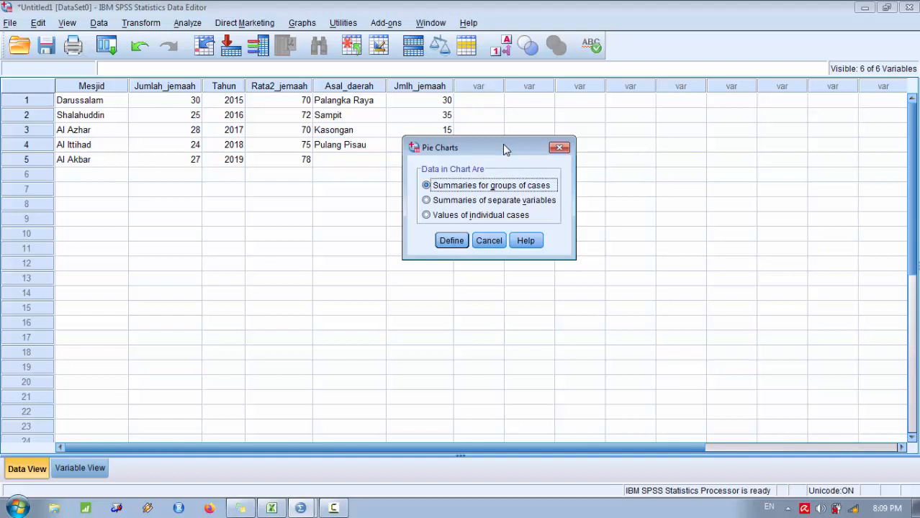
drag(505, 149, 498, 181)
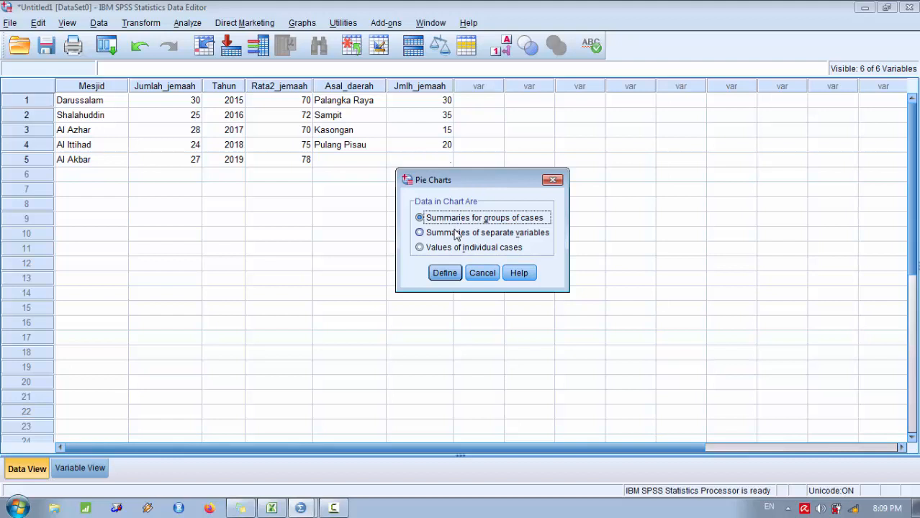
click(419, 248)
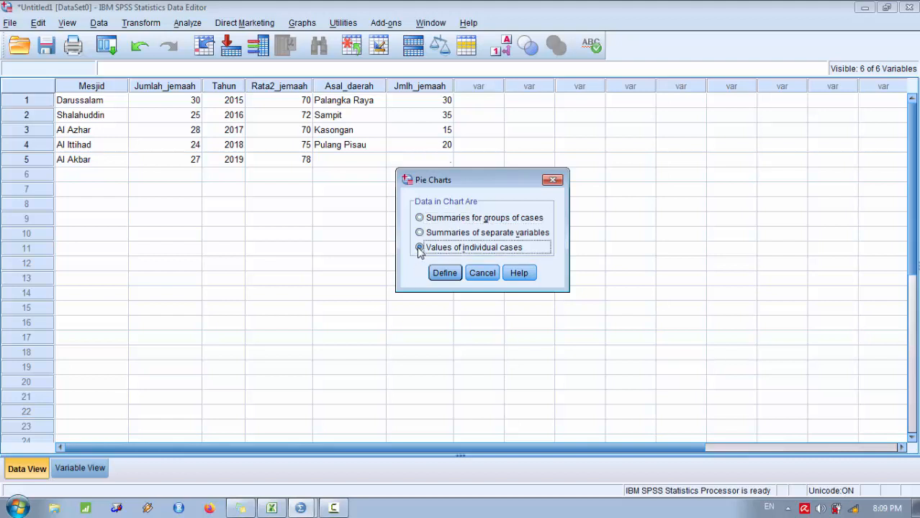
click(445, 272)
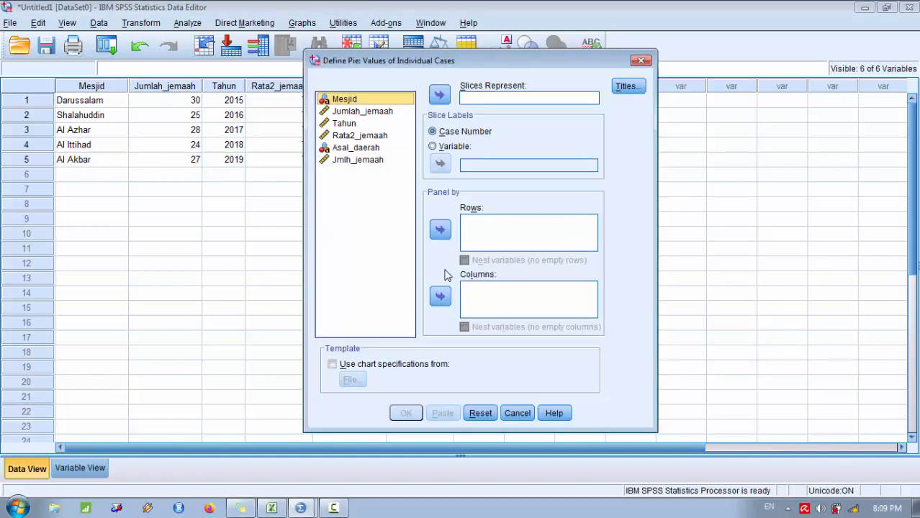
Step: Assign Jmlh_jemaah as the variable that the pie slices represent
drag(536, 65, 518, 84)
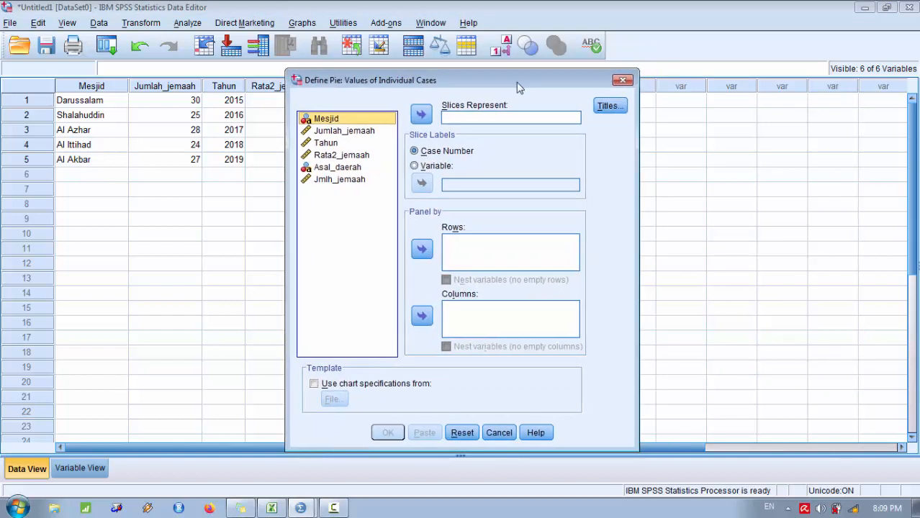
click(354, 159)
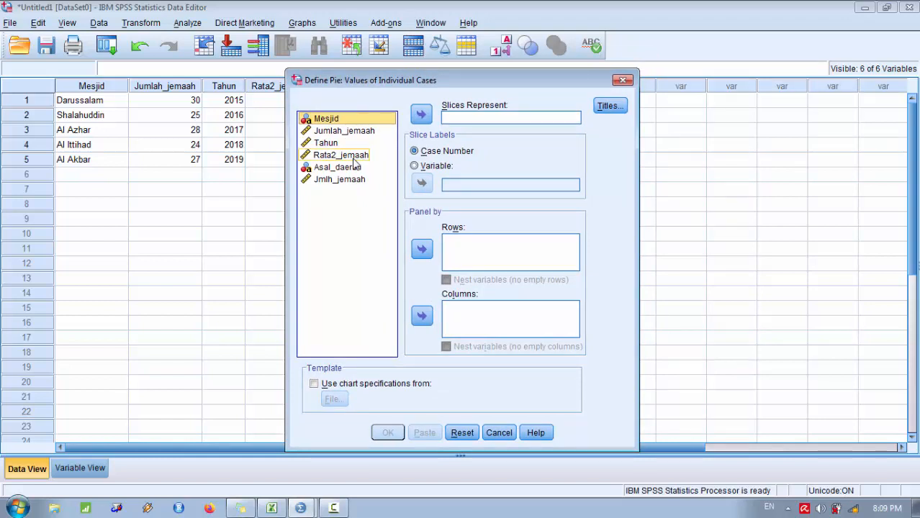
drag(515, 90, 682, 166)
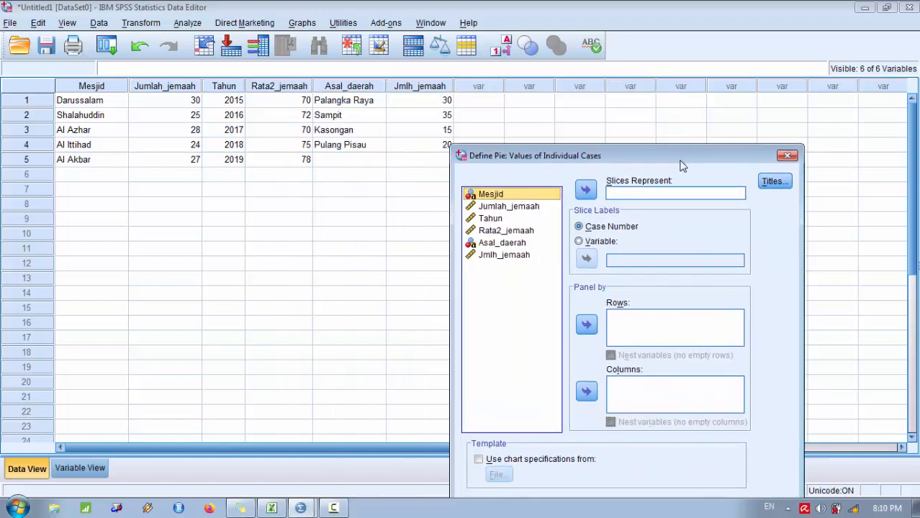
click(501, 257)
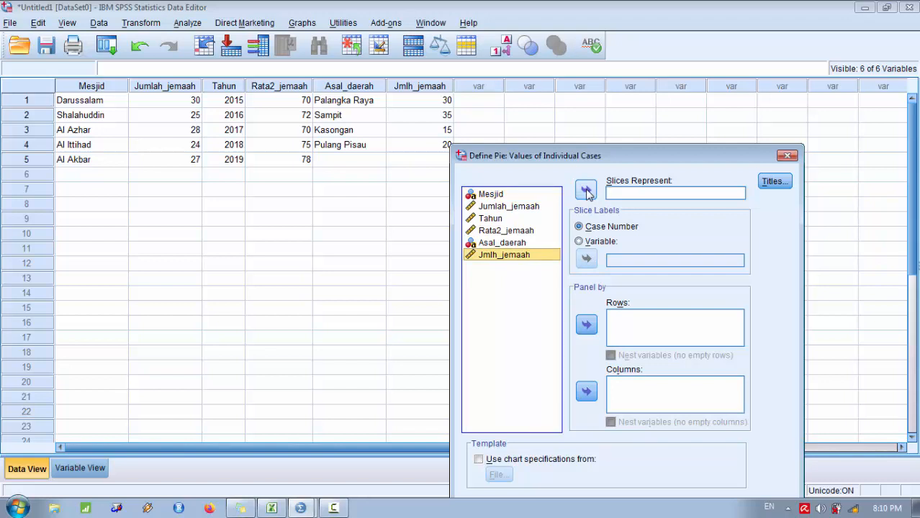
click(587, 190)
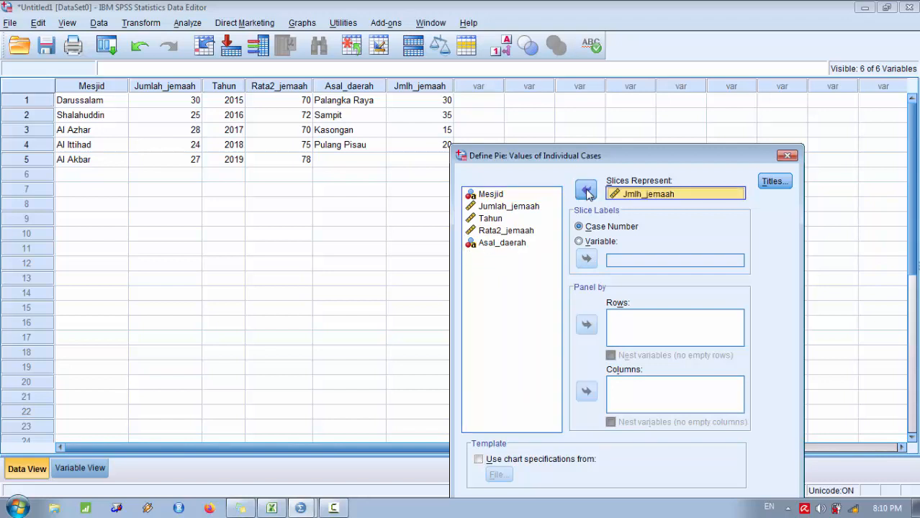
Step: Label the pie slices by the variable Asal_daerah and generate the pie chart
drag(611, 164, 619, 119)
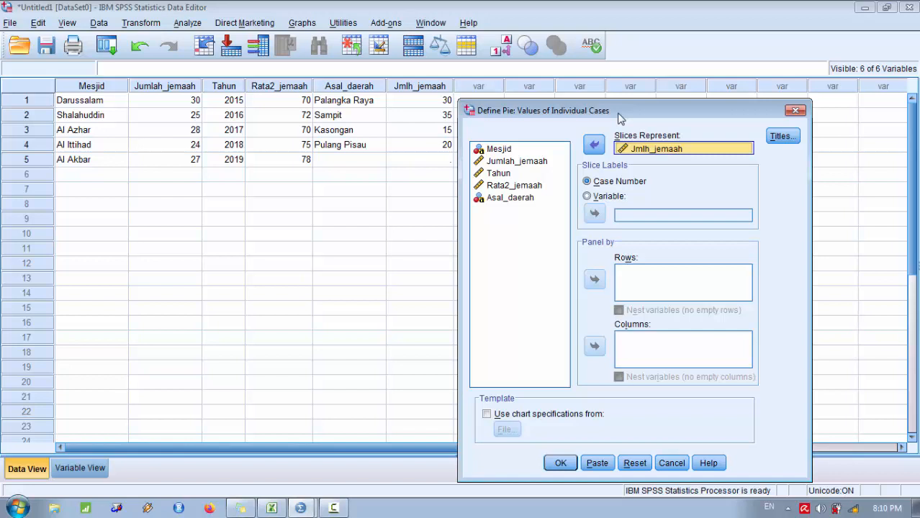
click(587, 196)
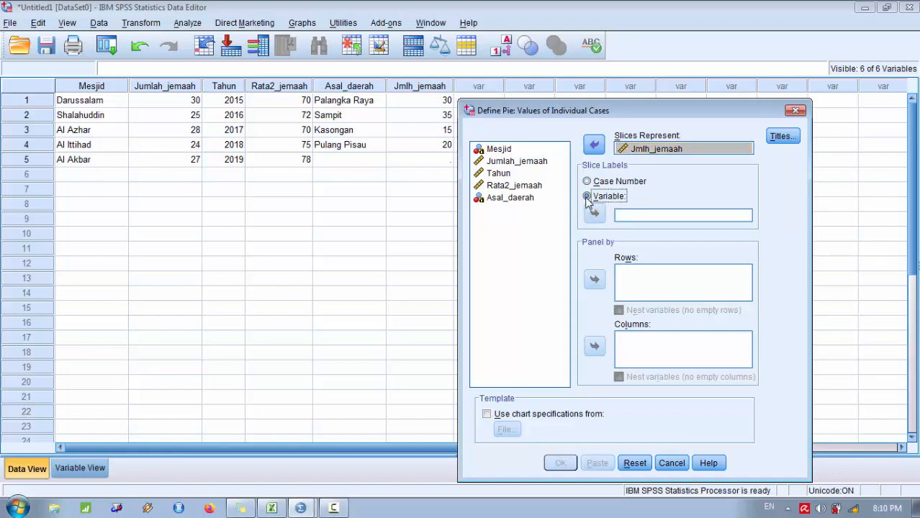
click(510, 199)
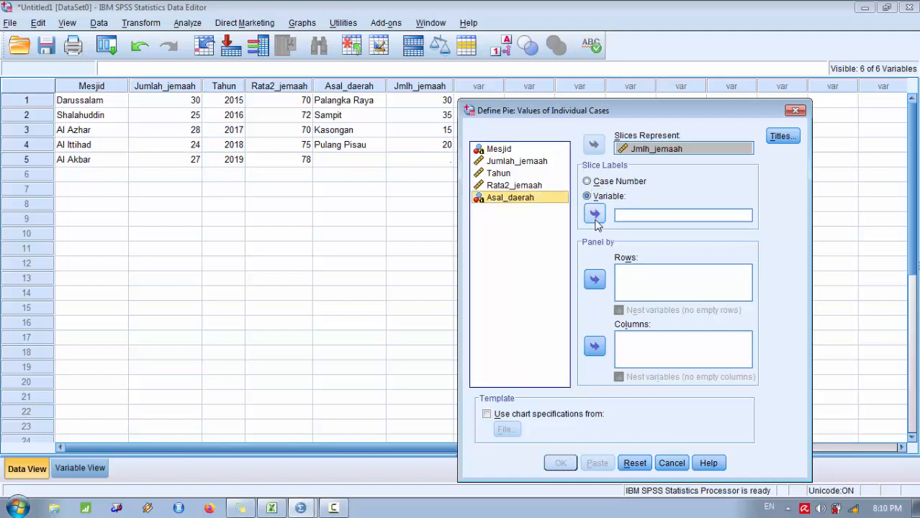
click(594, 214)
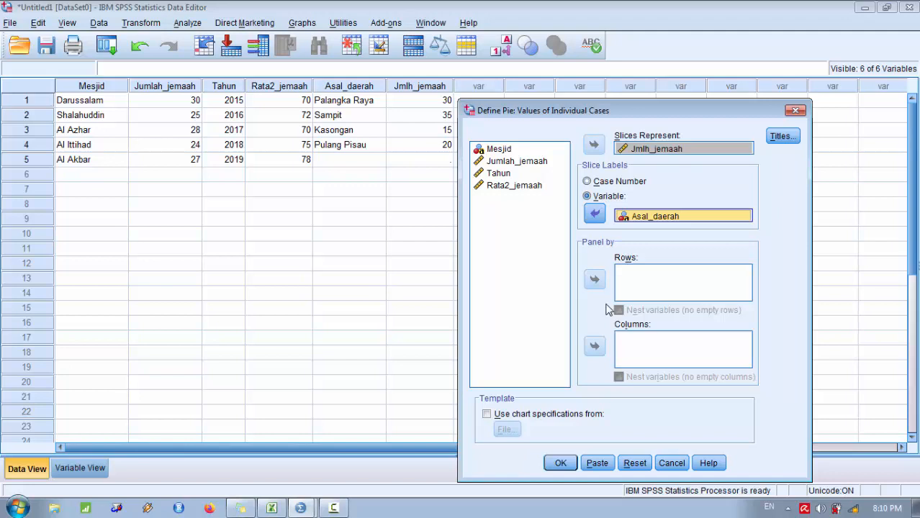
click(559, 463)
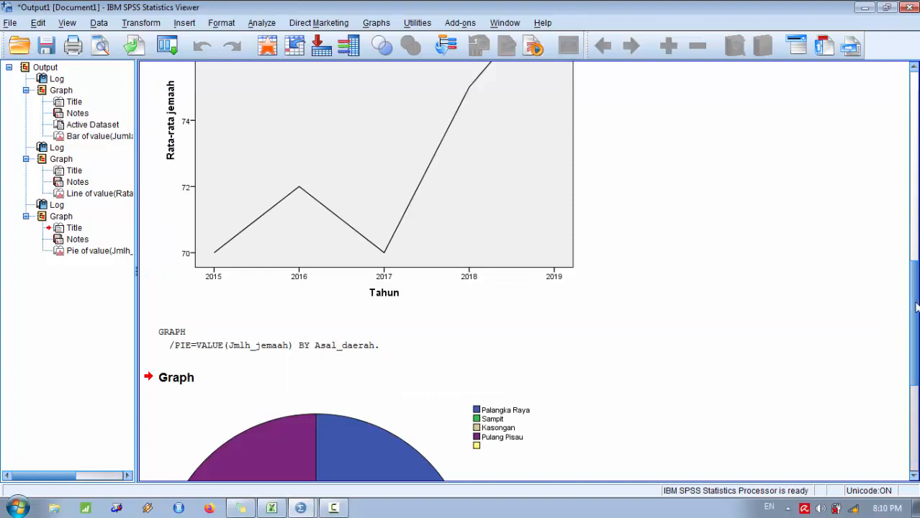
Step: Open the new pie chart for editing in a separate window and maximize that window
drag(913, 305, 909, 425)
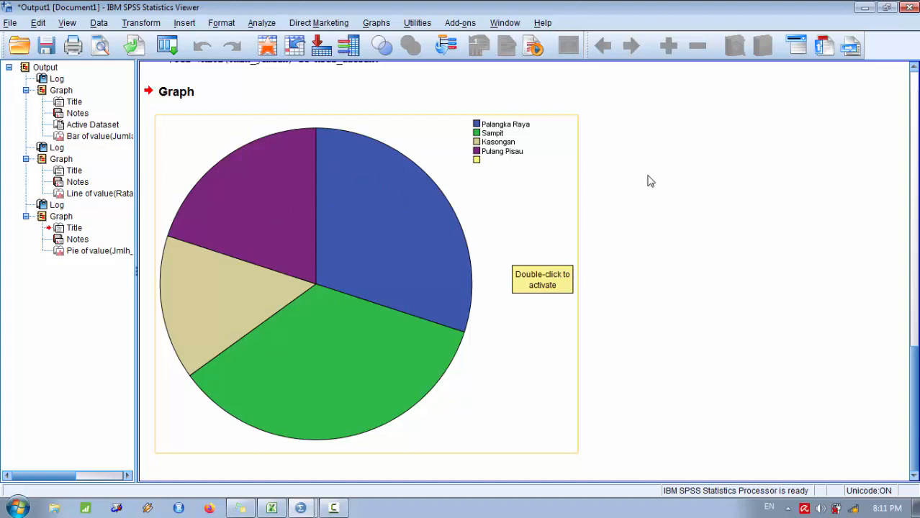
click(433, 136)
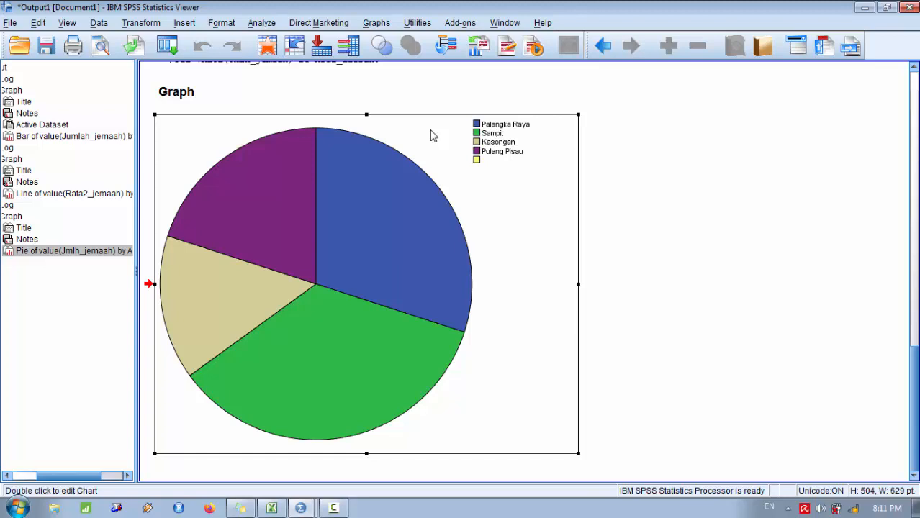
right_click(430, 133)
mouse_move(492, 260)
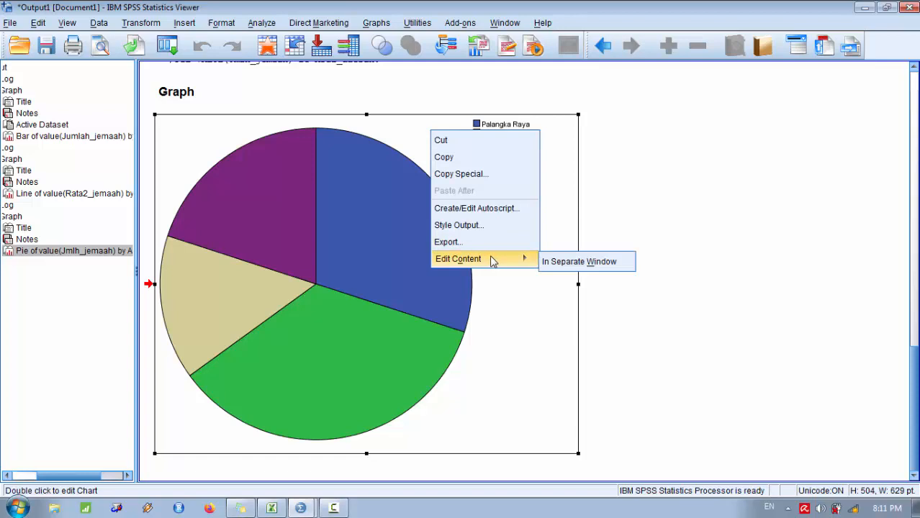
click(557, 263)
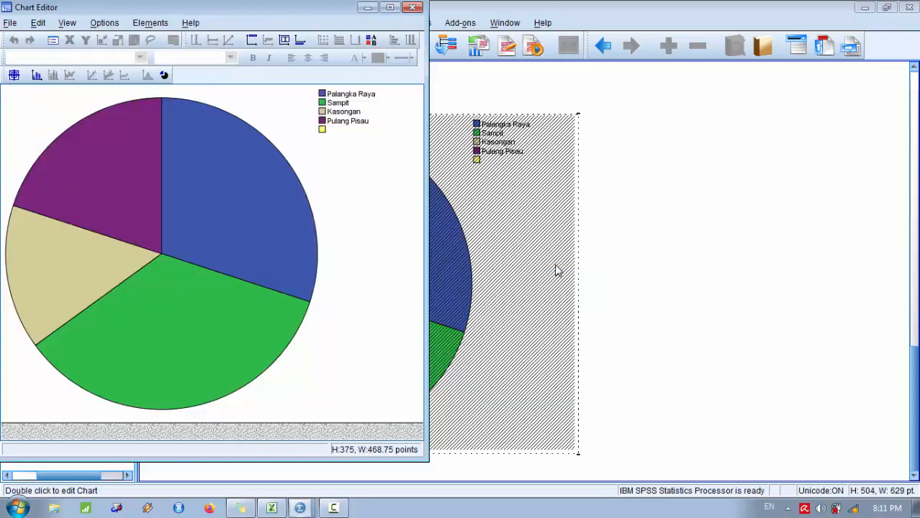
click(390, 8)
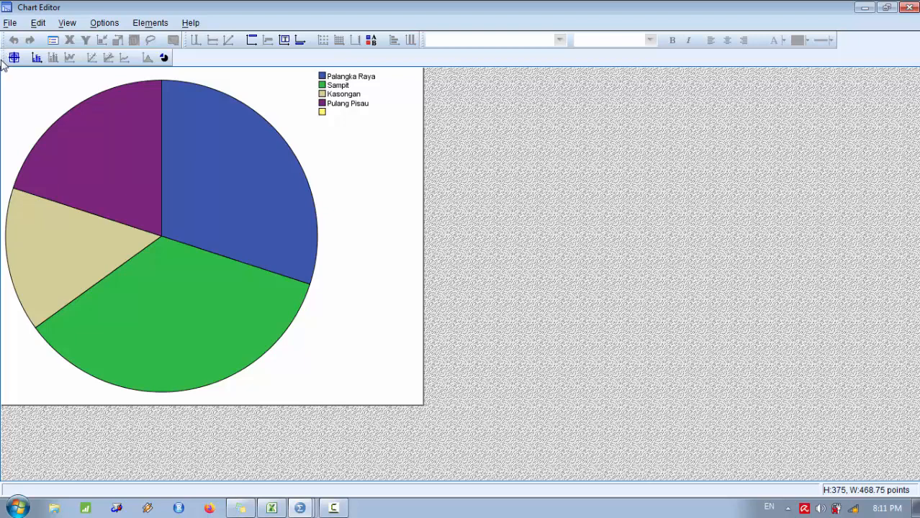
Step: Show percent data labels on the pie slices and close the chart editor to return to the output
click(40, 62)
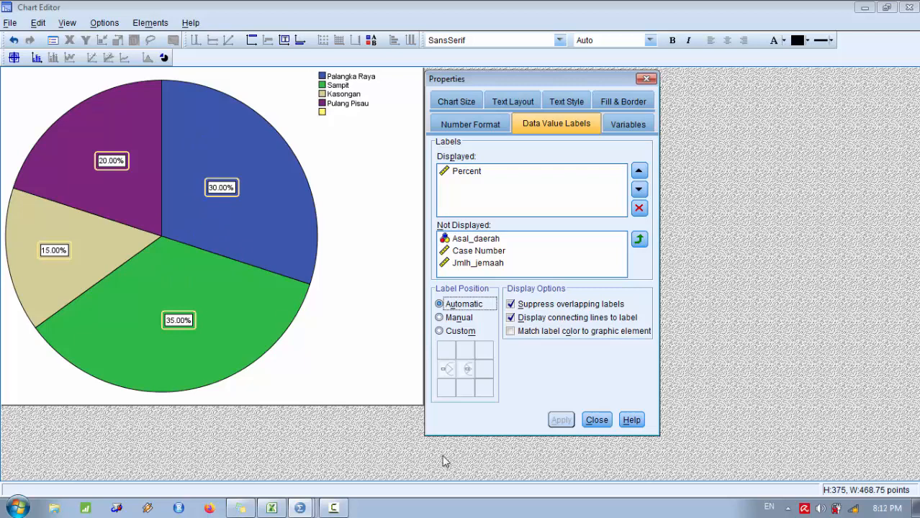
click(596, 419)
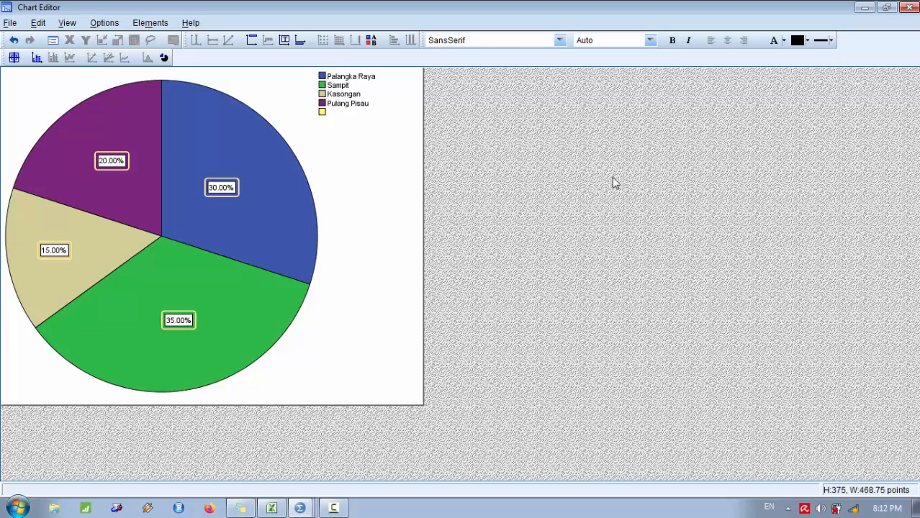
click(910, 8)
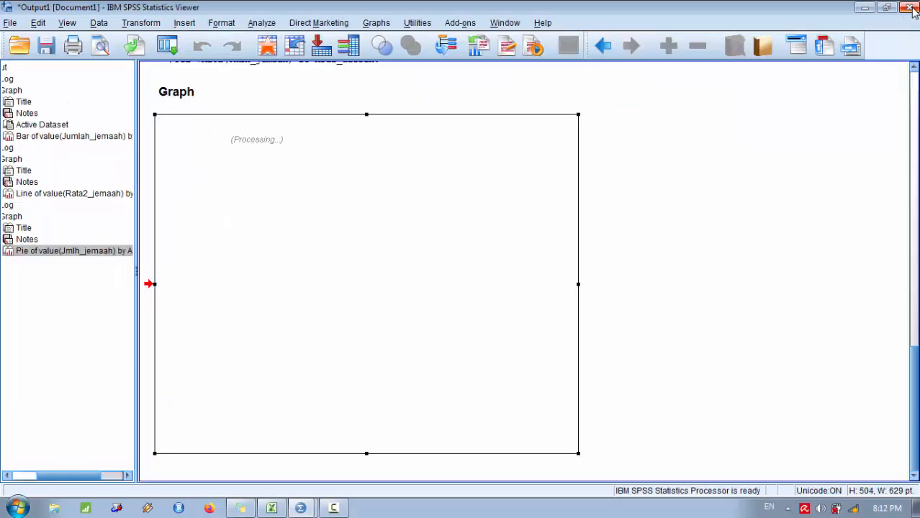